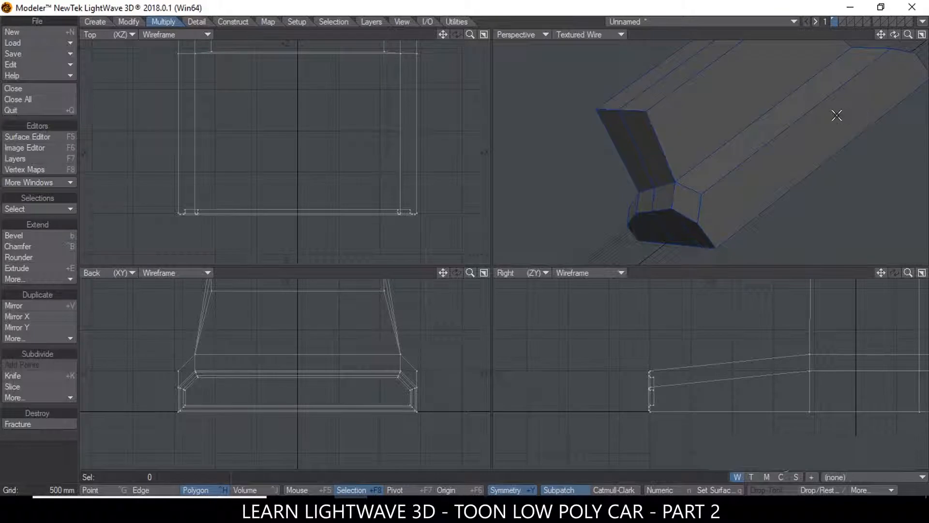
Select the remaining flat end face of the car body and start Multishift with its numeric settings shown.
{"action": "left_click", "coordinate": [837, 115]}
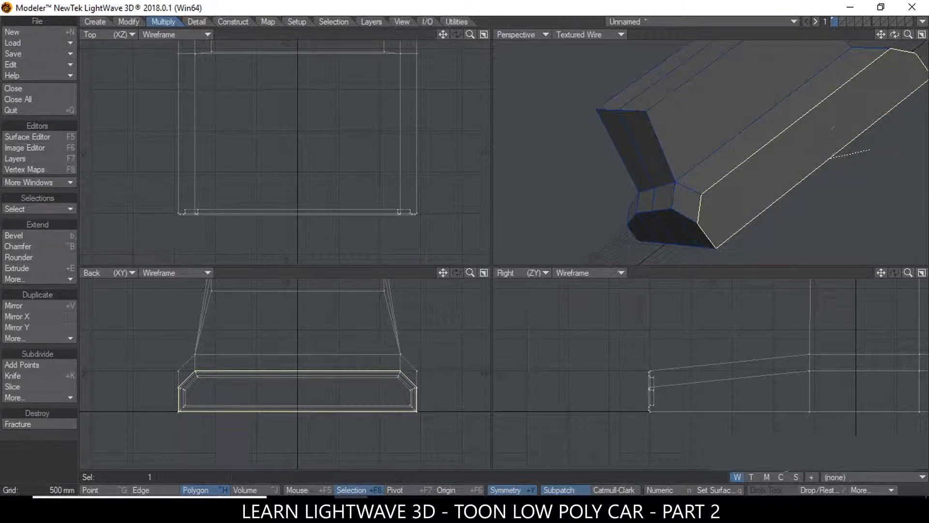
{"action": "left_click_drag", "start_coordinate": [883, 37], "coordinate": [771, 85]}
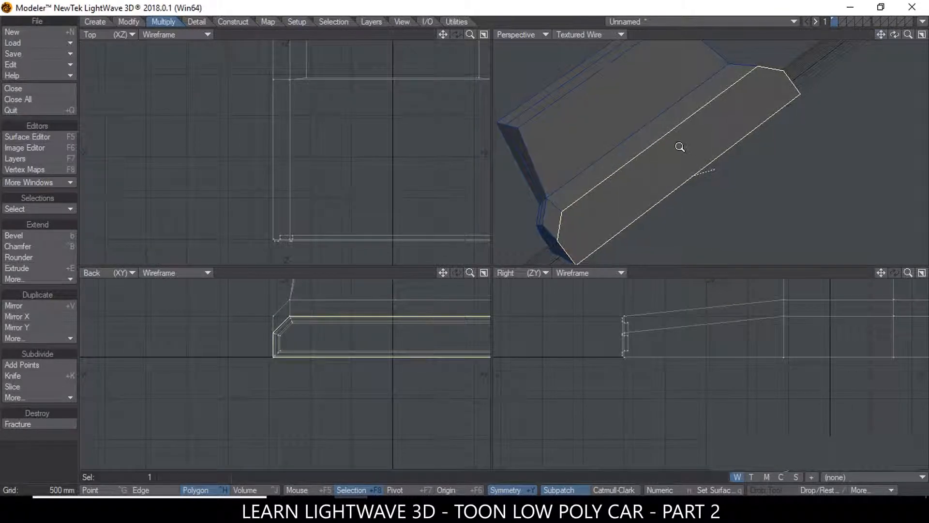
{"action": "scroll", "coordinate": [584, 197], "scroll_direction": "down", "scroll_amount": 1}
{"action": "left_click_drag", "start_coordinate": [584, 197], "coordinate": [605, 172], "text": "alt"}
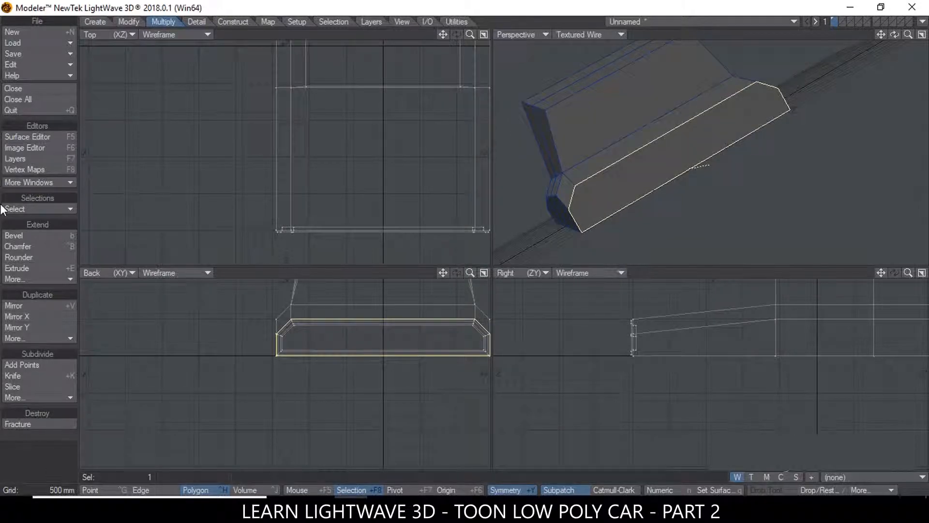
{"action": "left_click", "coordinate": [34, 280]}
{"action": "left_click", "coordinate": [34, 280]}
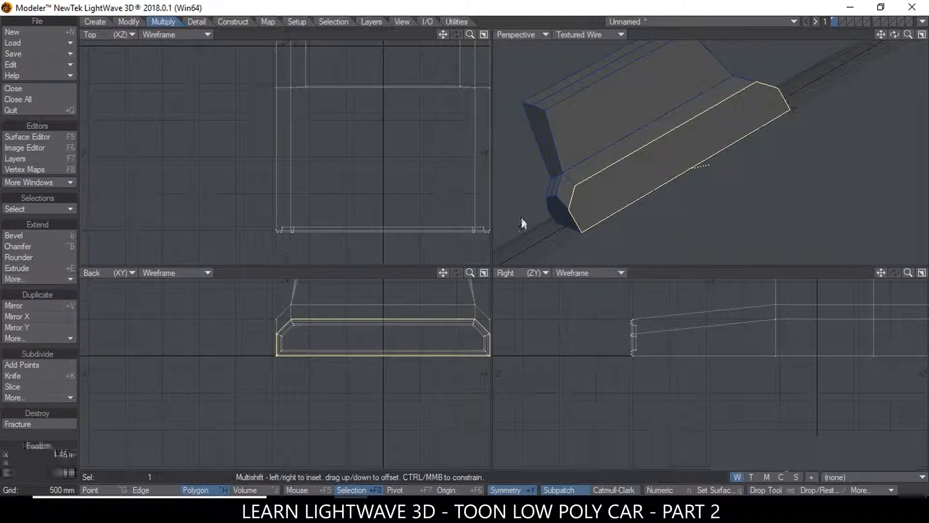
{"action": "key", "text": "n"}
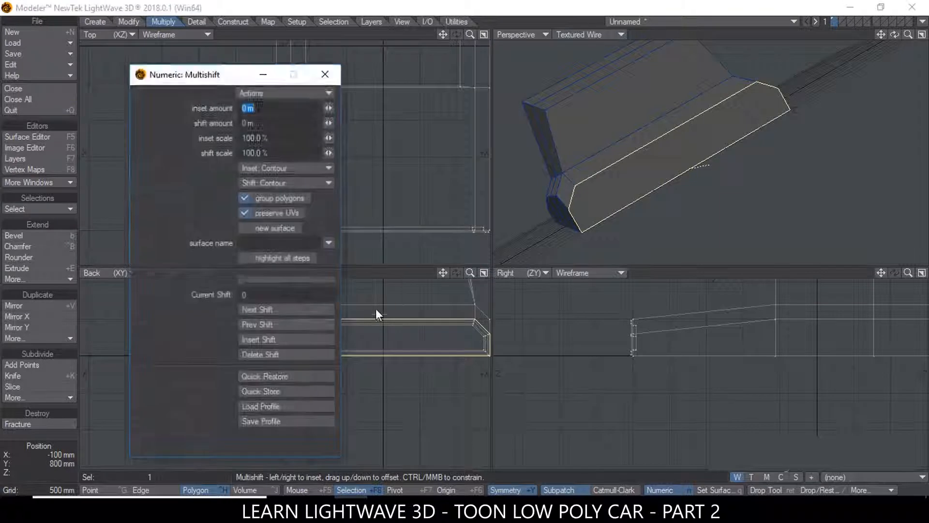
{"action": "left_click_drag", "start_coordinate": [239, 74], "coordinate": [235, 57]}
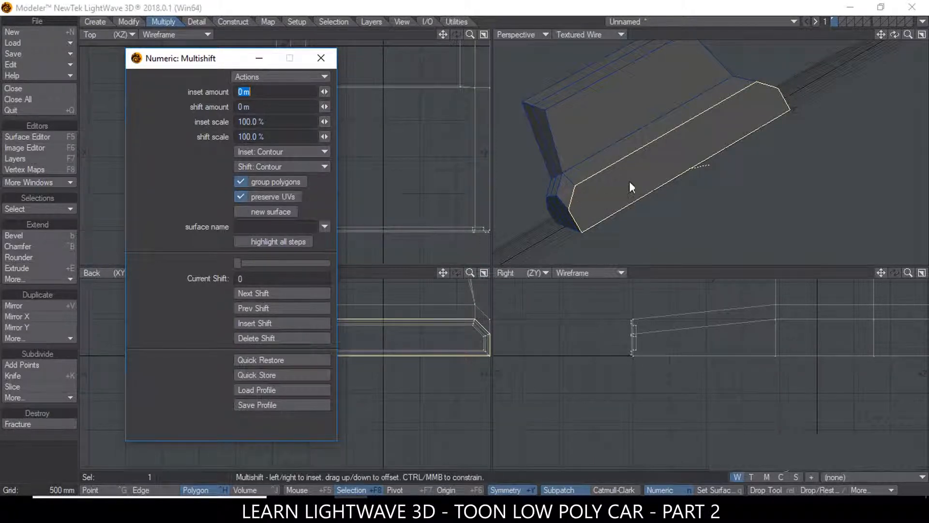
Set the first shift of the end face to an inset of 20 mm and a shift of 20 mm.
{"action": "scroll", "coordinate": [630, 164], "scroll_direction": "up", "scroll_amount": 4}
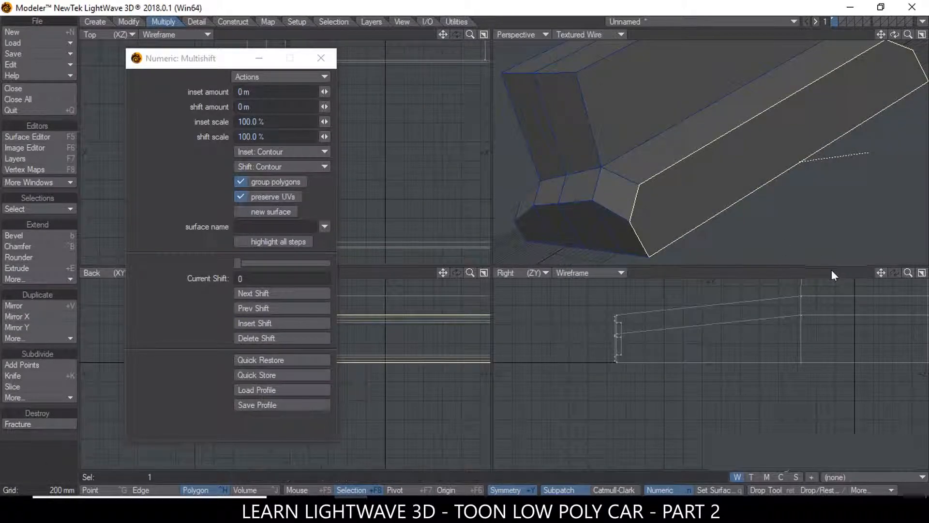
{"action": "left_click_drag", "start_coordinate": [884, 274], "coordinate": [885, 274]}
{"action": "scroll", "coordinate": [843, 350], "scroll_direction": "up", "scroll_amount": 3}
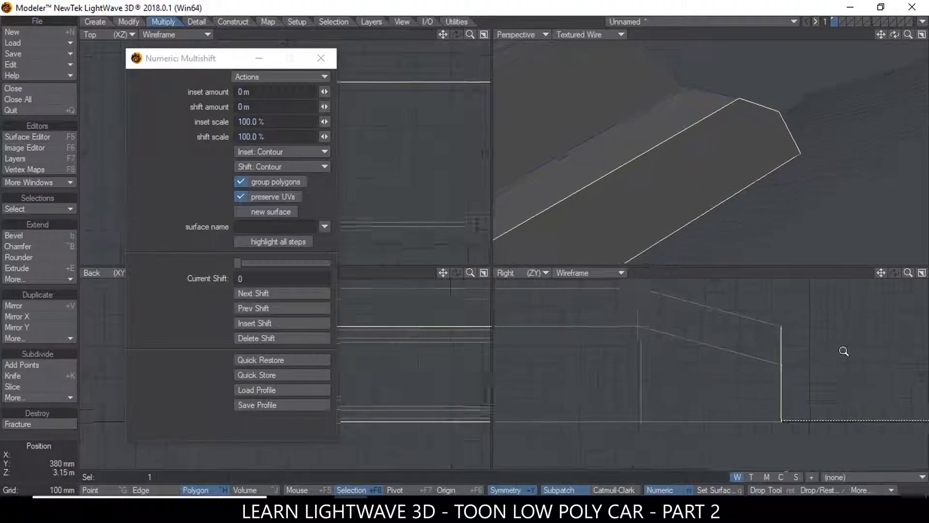
{"action": "scroll", "coordinate": [852, 351], "scroll_direction": "up", "scroll_amount": 1}
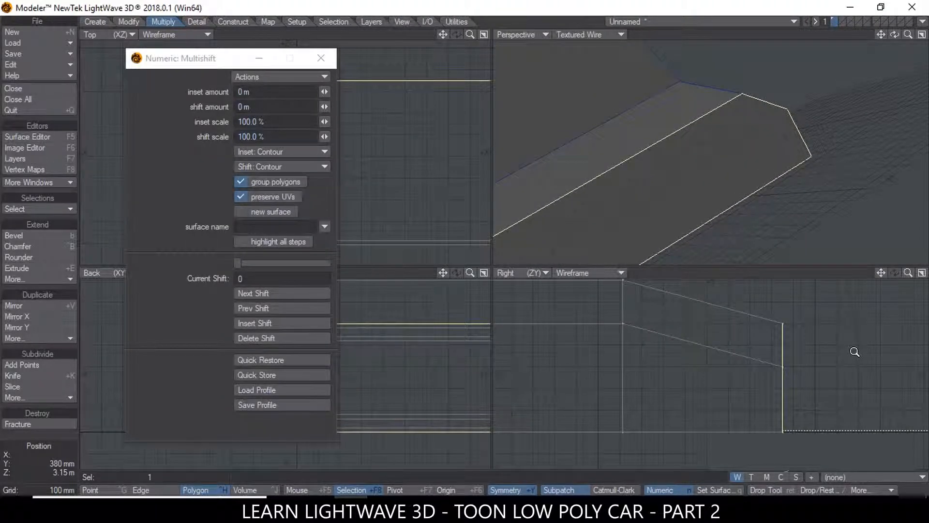
{"action": "left_click_drag", "start_coordinate": [262, 92], "coordinate": [103, 90]}
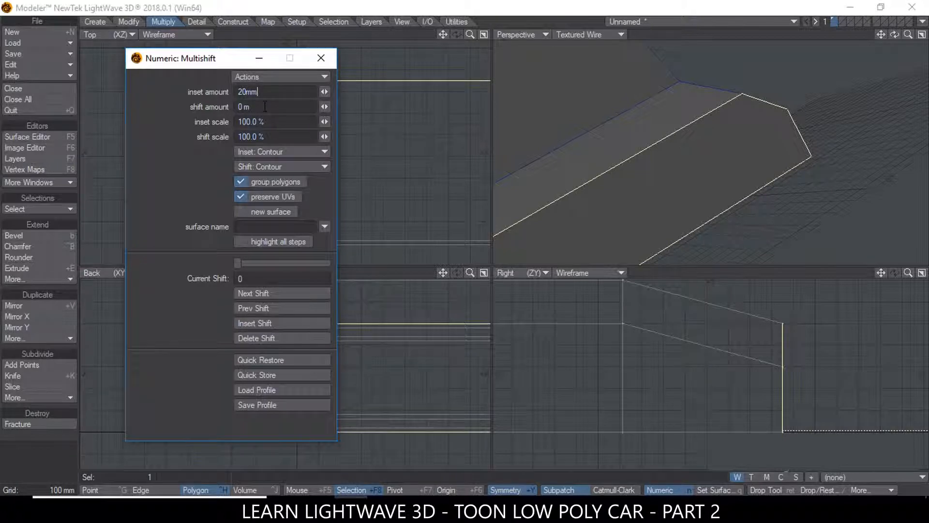
{"action": "type", "text": "20mm"}
{"action": "key", "text": "Tab"}
{"action": "type", "text": "20mm"}
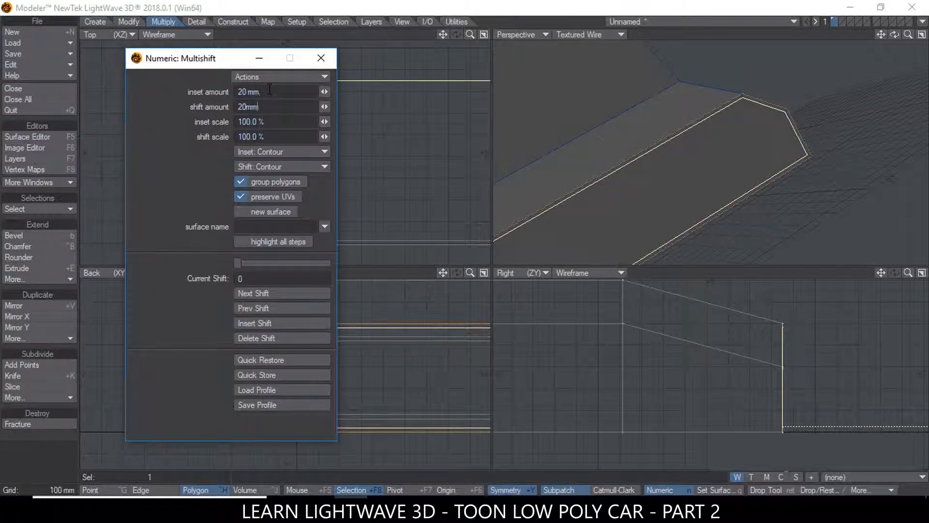
{"action": "key", "text": "Return"}
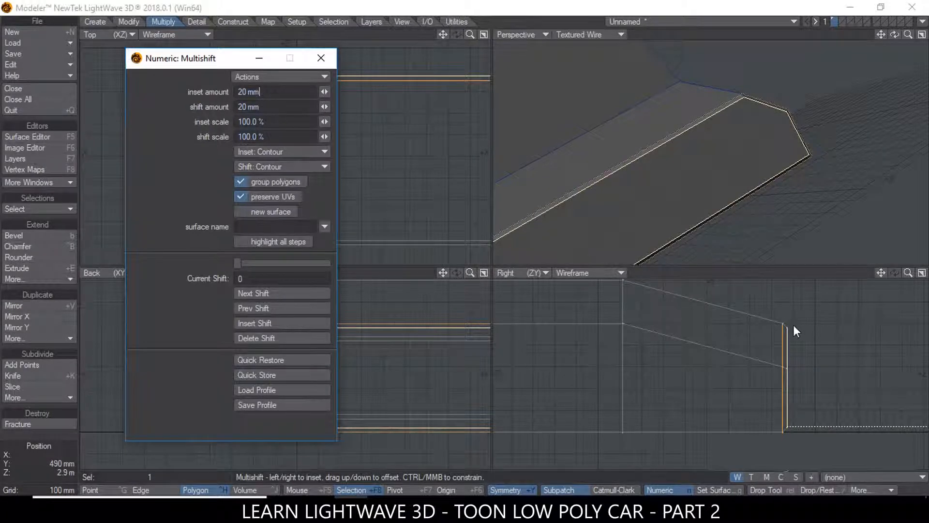
Insert two more shifts on the end face: inset 40 mm with shift 20 mm, and inset 60 mm with shift 0 m.
{"action": "left_click", "coordinate": [260, 324]}
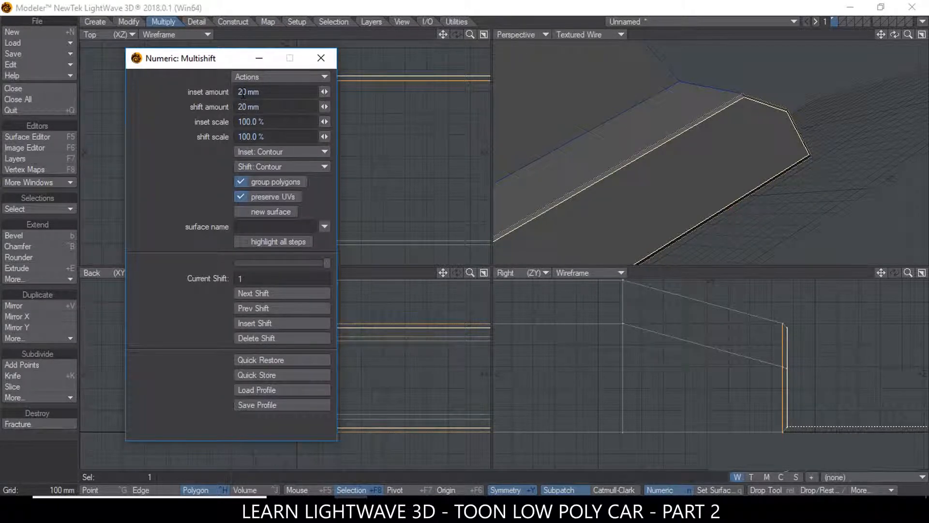
{"action": "left_click", "coordinate": [278, 107]}
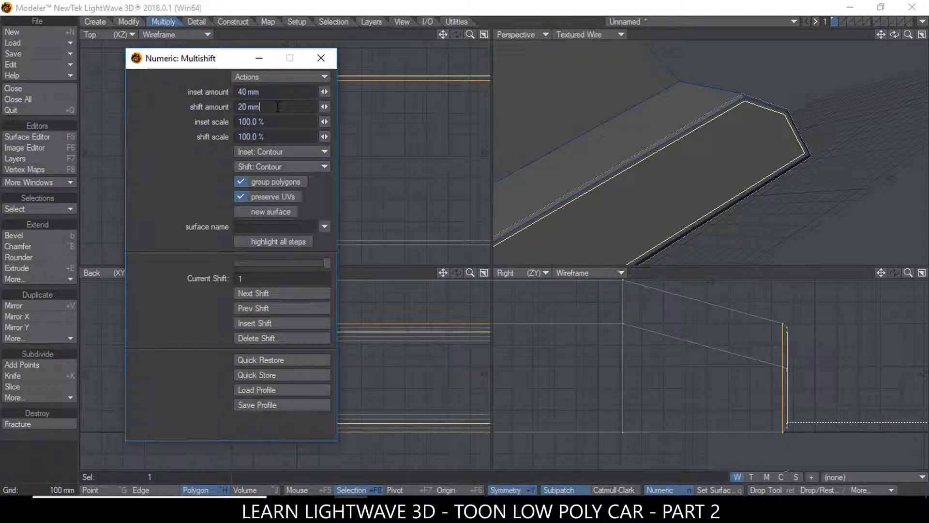
{"action": "left_click", "coordinate": [254, 323]}
{"action": "left_click_drag", "start_coordinate": [244, 109], "coordinate": [229, 108]}
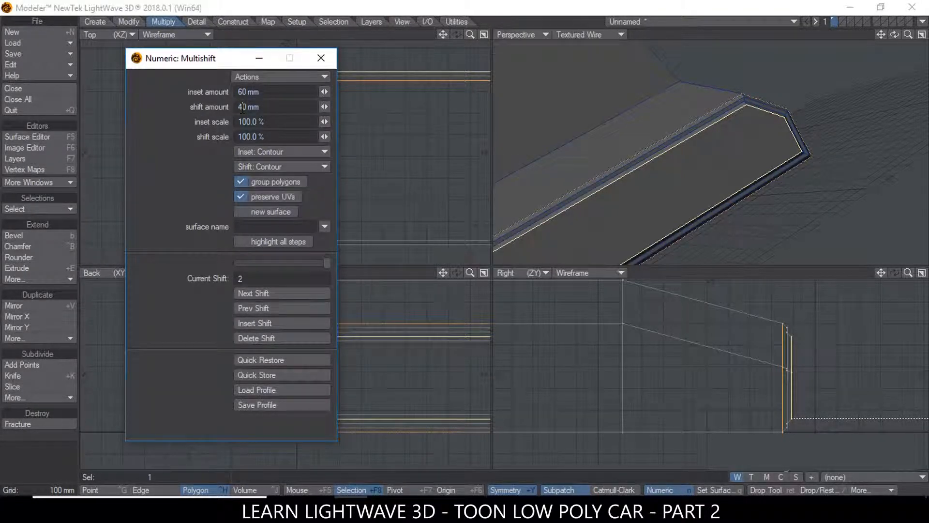
{"action": "left_click", "coordinate": [271, 94]}
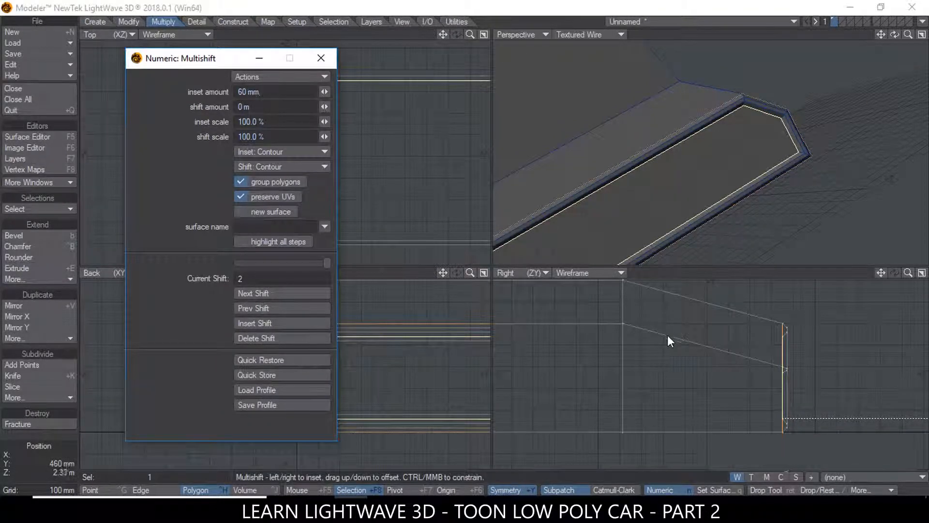
Insert a last shift with inset 60 mm and shift -40 mm, finish the Multishift and deselect the end face.
{"action": "left_click", "coordinate": [260, 322]}
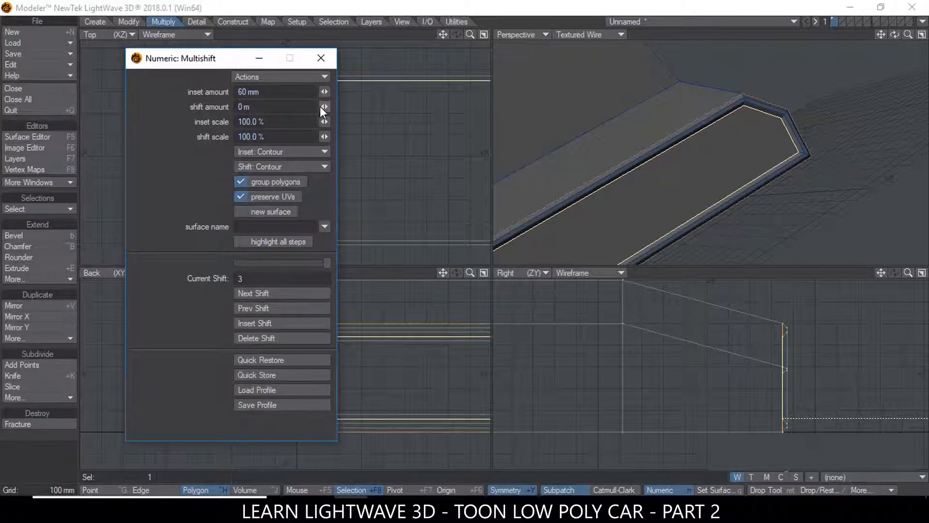
{"action": "left_click_drag", "start_coordinate": [324, 106], "coordinate": [318, 106]}
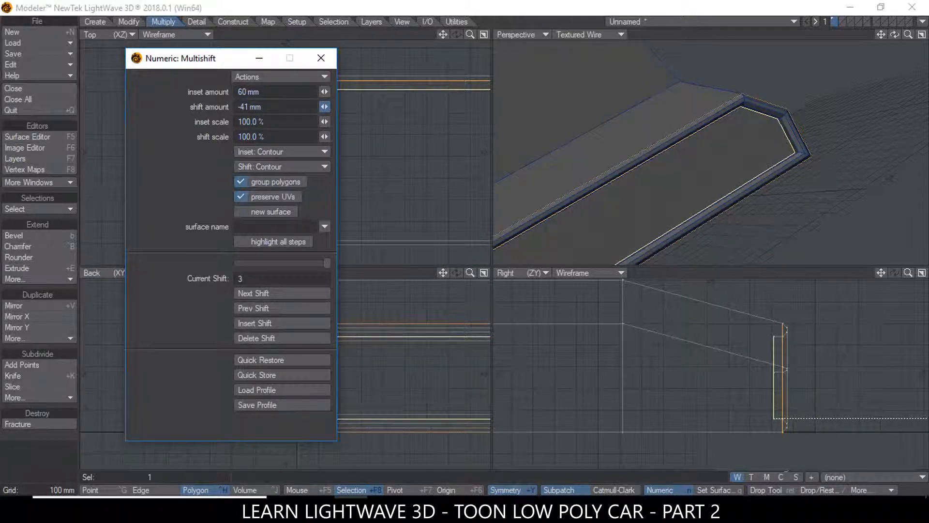
{"action": "left_click_drag", "start_coordinate": [112, 106], "coordinate": [111, 106]}
{"action": "left_click_drag", "start_coordinate": [240, 107], "coordinate": [249, 107]}
{"action": "type", "text": "-40"}
{"action": "left_click", "coordinate": [274, 94]}
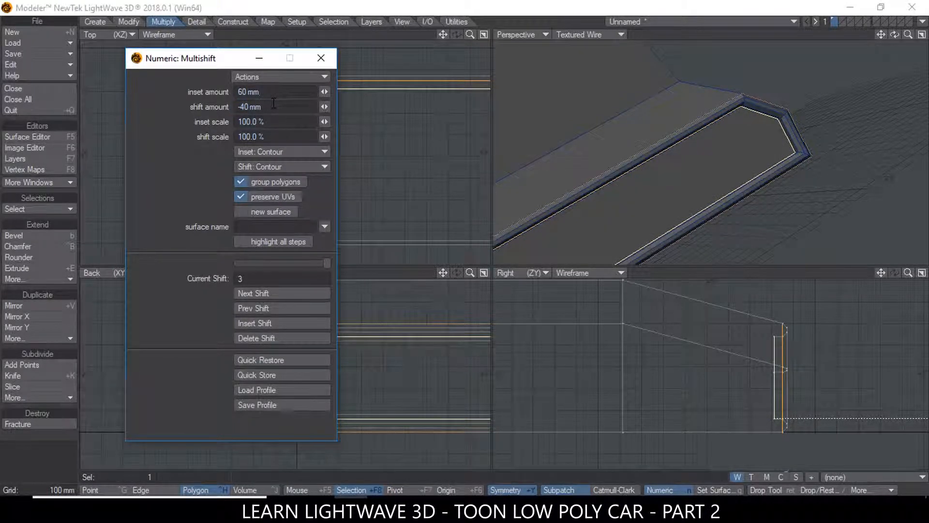
{"action": "key", "text": "Return"}
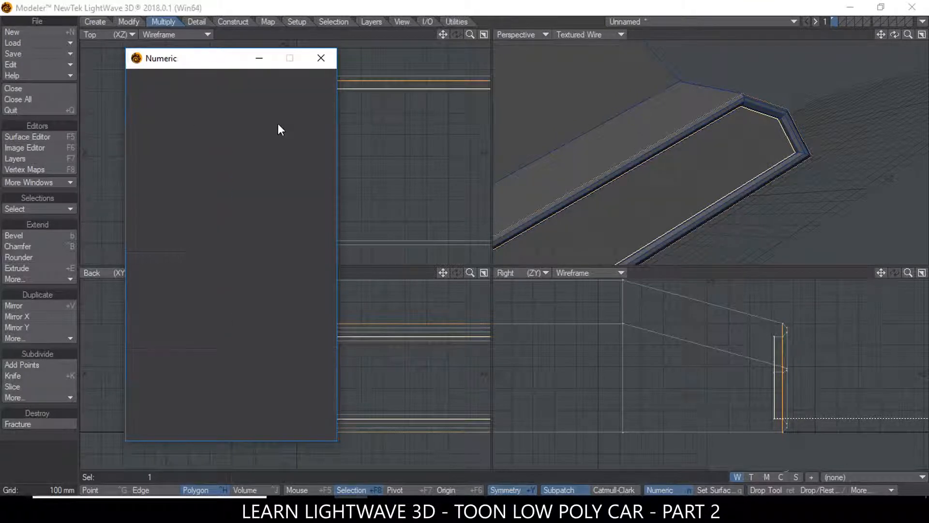
{"action": "left_click", "coordinate": [321, 58]}
{"action": "left_click_drag", "start_coordinate": [794, 144], "coordinate": [664, 160], "text": "ctrl+alt"}
{"action": "left_click", "coordinate": [138, 474]}
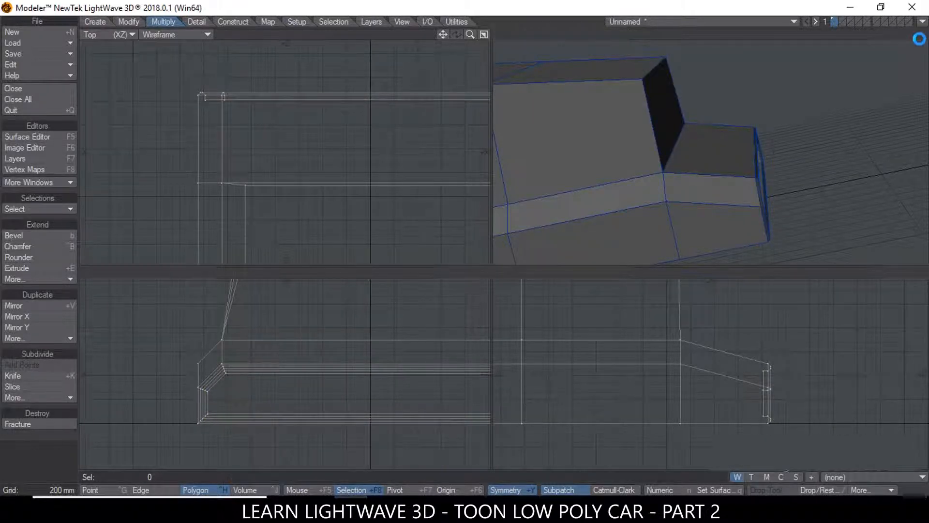
Select the six upright polygons around the cabin where the windows go, in an enlarged perspective view.
{"action": "left_click", "coordinate": [922, 35]}
{"action": "left_click_drag", "start_coordinate": [342, 262], "coordinate": [496, 268], "text": "ctrl+alt"}
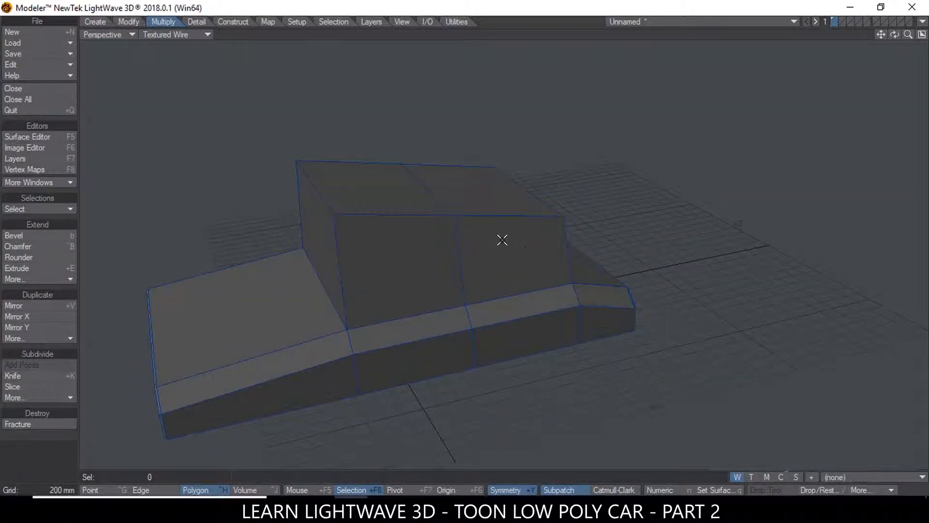
{"action": "left_click_drag", "start_coordinate": [502, 240], "coordinate": [423, 255]}
{"action": "left_click_drag", "start_coordinate": [326, 249], "coordinate": [487, 241], "text": "alt"}
{"action": "left_click", "coordinate": [488, 240], "text": "shift"}
{"action": "left_click_drag", "start_coordinate": [641, 222], "coordinate": [487, 211], "text": "alt"}
{"action": "left_click", "coordinate": [446, 224], "text": "shift"}
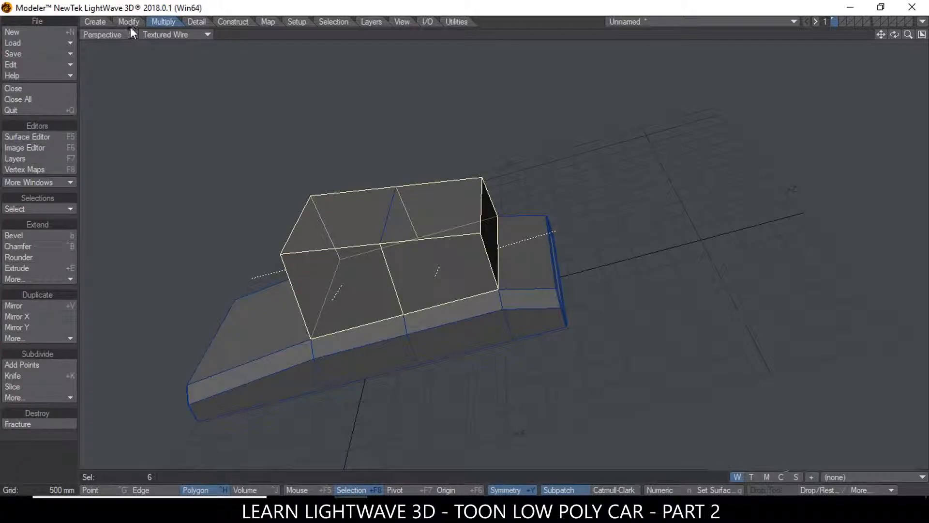
Bevel the six cabin polygons inward individually, without any shift, to leave a frame around each window.
{"action": "left_click", "coordinate": [28, 277]}
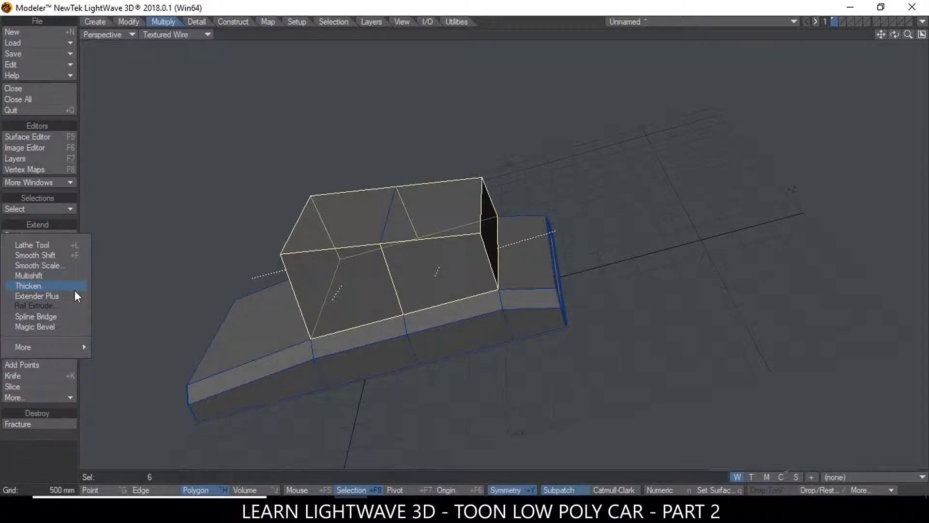
{"action": "left_click_drag", "start_coordinate": [444, 232], "coordinate": [488, 220], "text": "alt"}
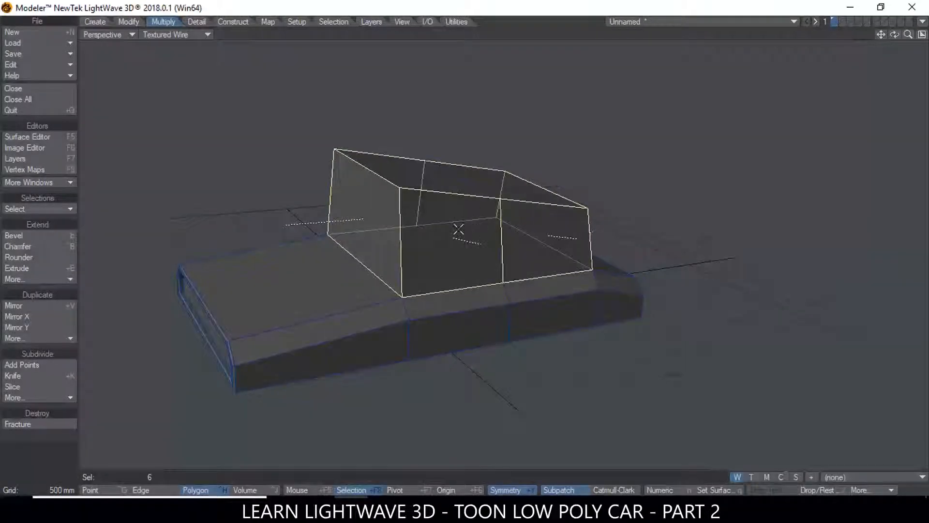
{"action": "key", "text": "b"}
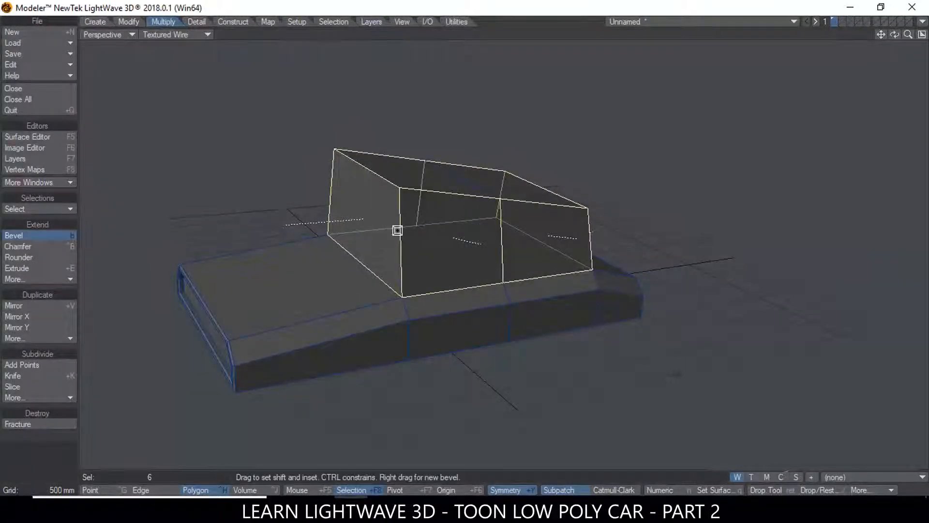
{"action": "left_click", "coordinate": [922, 35]}
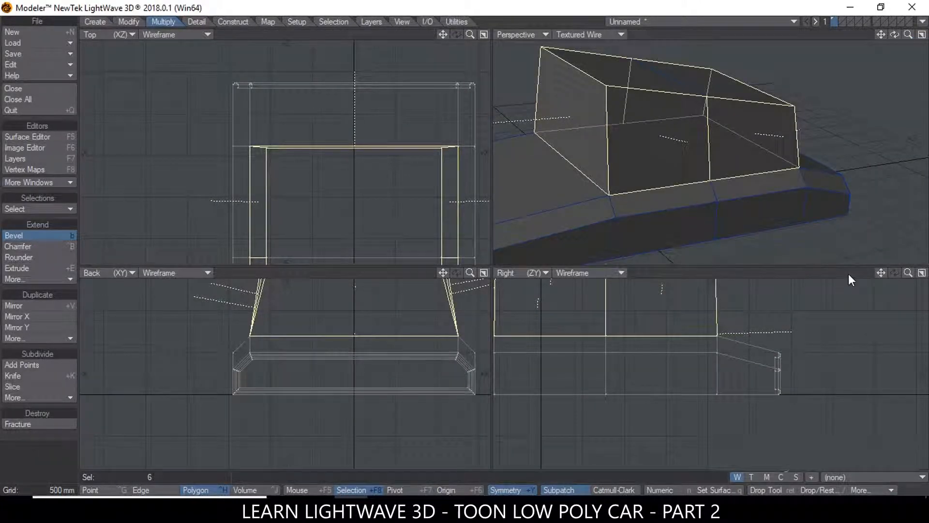
{"action": "left_click_drag", "start_coordinate": [880, 274], "coordinate": [923, 339]}
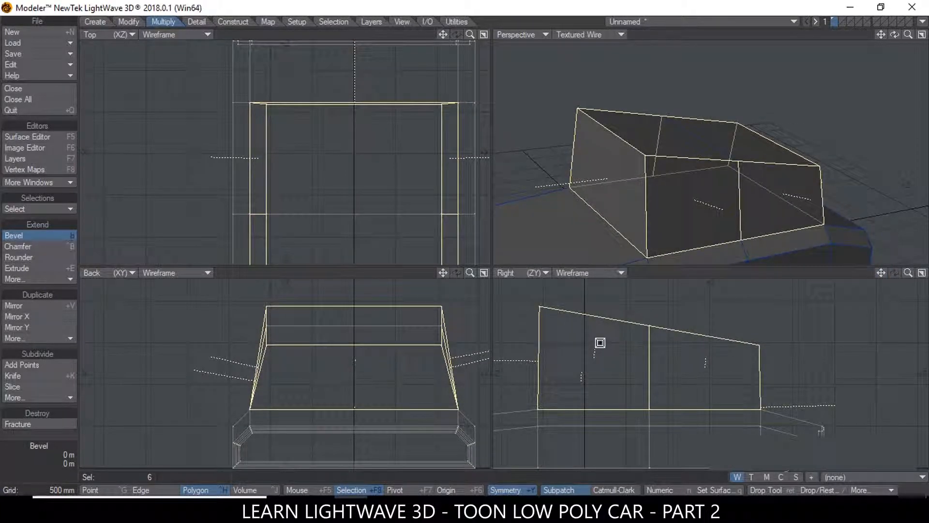
{"action": "left_click_drag", "start_coordinate": [596, 344], "coordinate": [594, 345]}
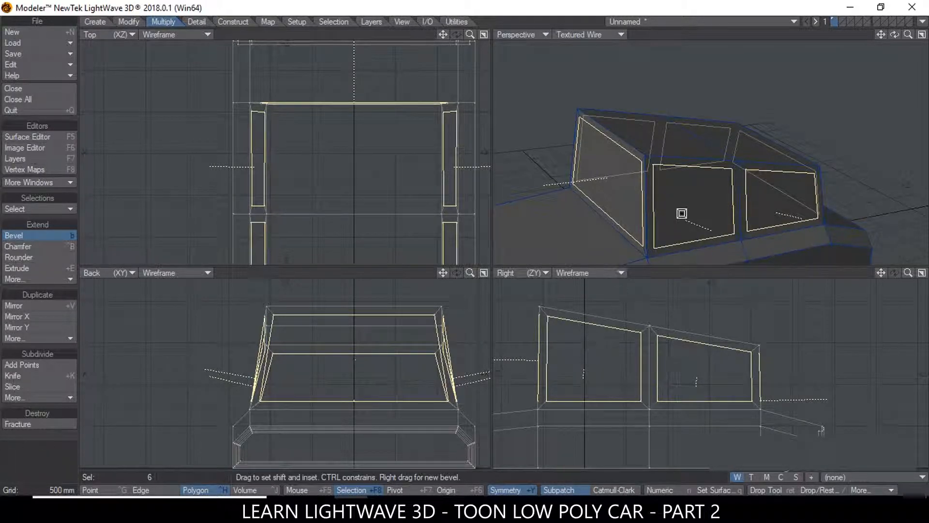
Add a second bevel to the six window polygons with a shift of about -25 mm and an inset of about 10 mm.
{"action": "left_click_drag", "start_coordinate": [768, 183], "coordinate": [676, 167], "text": "alt"}
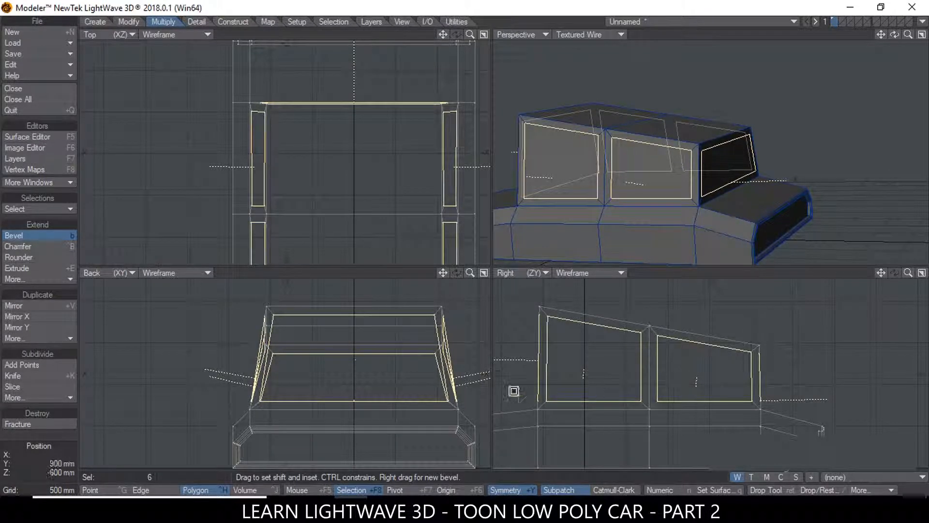
{"action": "scroll", "coordinate": [558, 163], "scroll_direction": "up", "scroll_amount": 5}
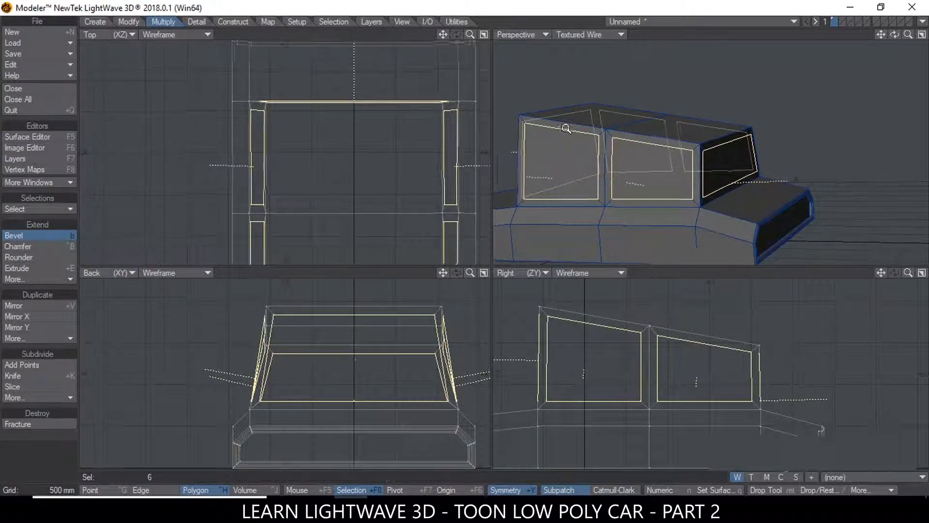
{"action": "mouse_move", "coordinate": [674, 153]}
{"action": "left_mouse_down", "text": "alt"}
{"action": "mouse_move", "coordinate": [676, 136]}
{"action": "mouse_move", "coordinate": [687, 153]}
{"action": "mouse_move", "coordinate": [673, 163]}
{"action": "mouse_move", "coordinate": [702, 156]}
{"action": "mouse_move", "coordinate": [720, 169]}
{"action": "mouse_move", "coordinate": [687, 161]}
{"action": "left_mouse_up", "text": "alt"}
{"action": "scroll", "coordinate": [711, 164], "scroll_direction": "up", "scroll_amount": 1}
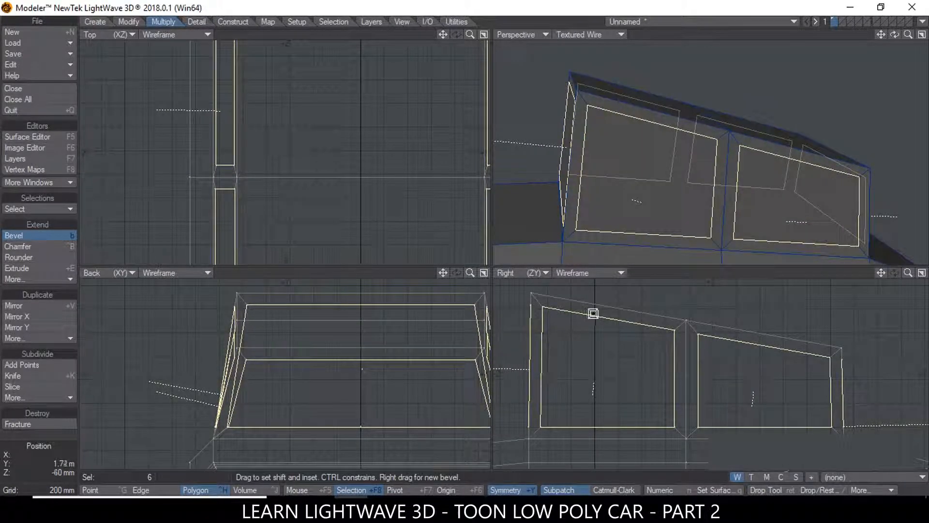
{"action": "scroll", "coordinate": [532, 304], "scroll_direction": "up", "scroll_amount": 4}
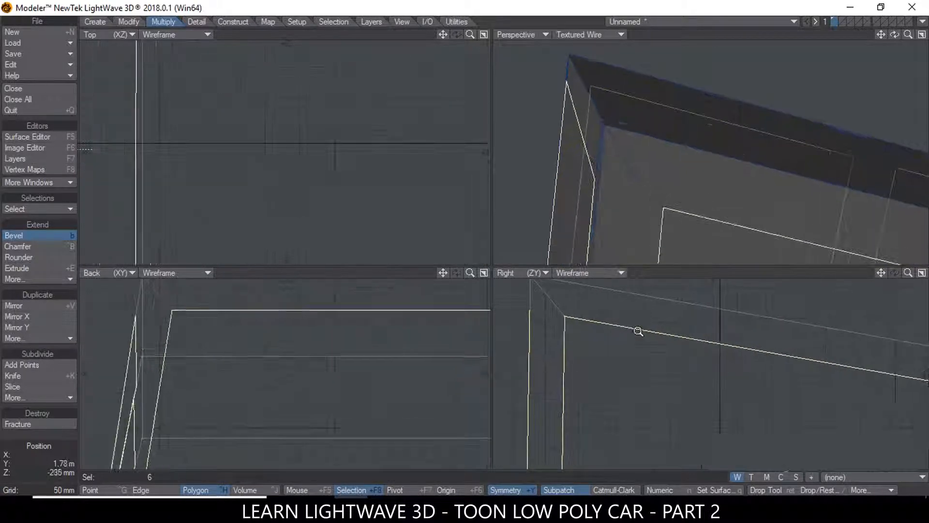
{"action": "left_click_drag", "start_coordinate": [535, 309], "coordinate": [535, 308]}
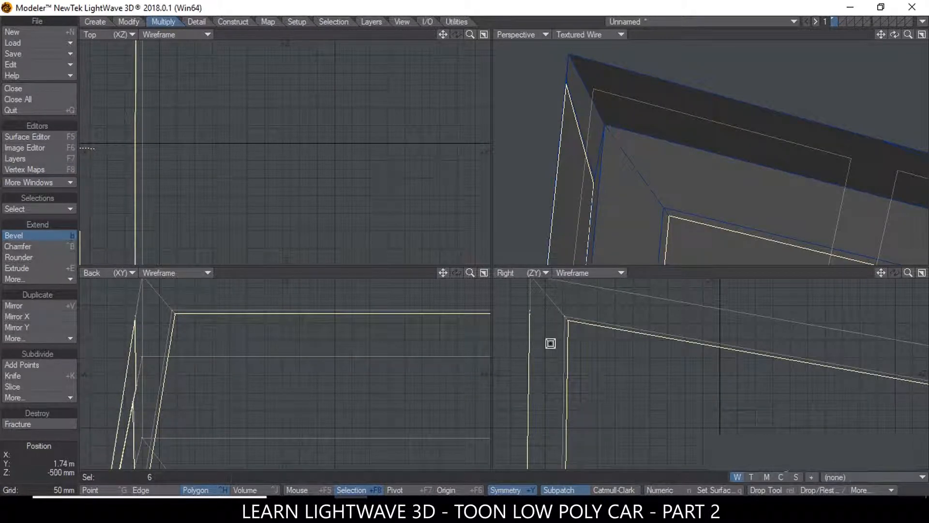
{"action": "left_click", "coordinate": [532, 326]}
{"action": "left_click_drag", "start_coordinate": [533, 323], "coordinate": [538, 329]}
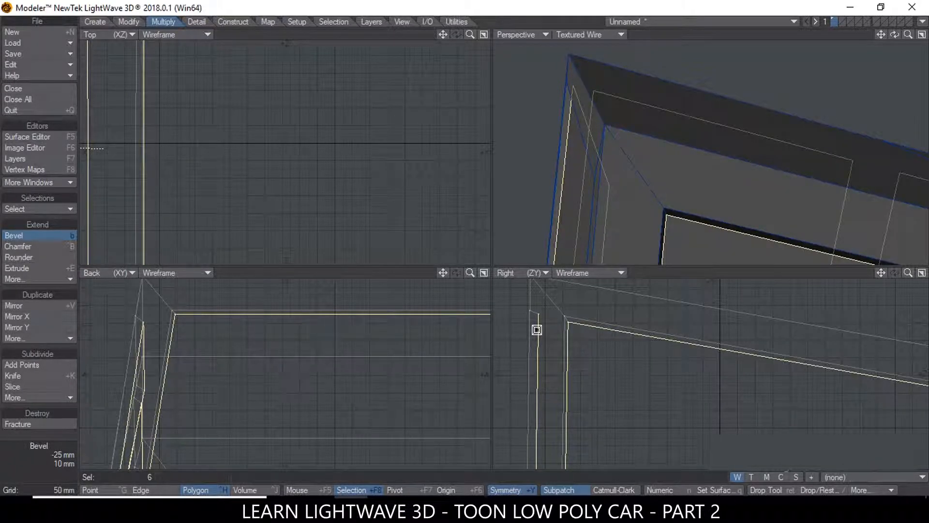
Adjust the window bevel to a shift of about -15 mm and an inset of about 15 mm, finish it and deselect the polygons.
{"action": "left_click_drag", "start_coordinate": [537, 330], "coordinate": [538, 327]}
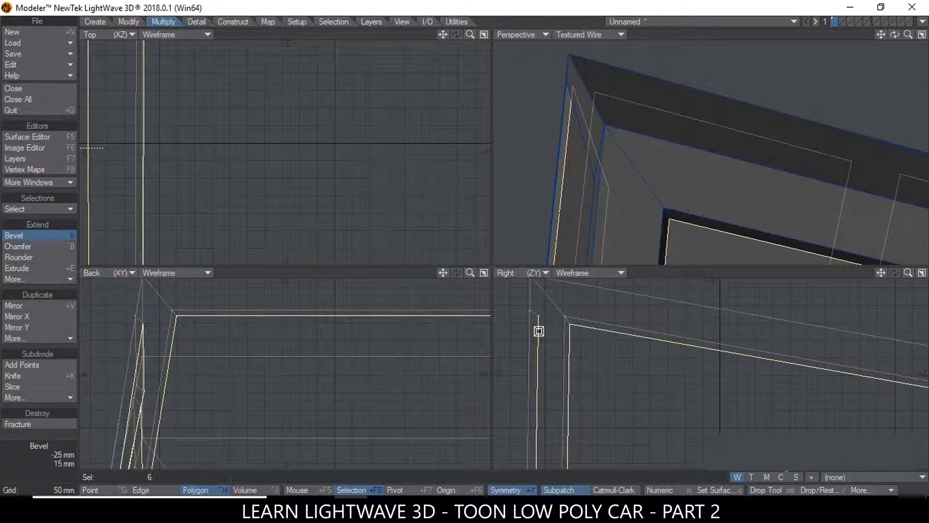
{"action": "left_click_drag", "start_coordinate": [539, 330], "coordinate": [540, 328]}
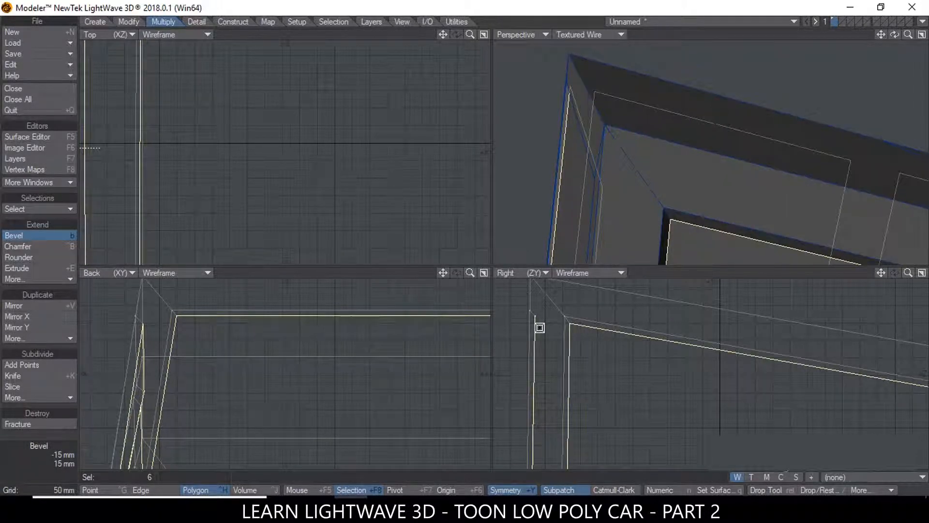
{"action": "scroll", "coordinate": [773, 154], "scroll_direction": "down", "scroll_amount": 3}
{"action": "left_click_drag", "start_coordinate": [775, 158], "coordinate": [633, 166], "text": "alt"}
{"action": "scroll", "coordinate": [782, 151], "scroll_direction": "down", "scroll_amount": 3}
{"action": "mouse_move", "coordinate": [803, 158]}
{"action": "left_mouse_down", "text": "ctrl+alt"}
{"action": "mouse_move", "coordinate": [779, 156]}
{"action": "mouse_move", "coordinate": [788, 156]}
{"action": "left_mouse_up", "text": "ctrl+alt"}
{"action": "left_click_drag", "start_coordinate": [895, 35], "coordinate": [828, 17]}
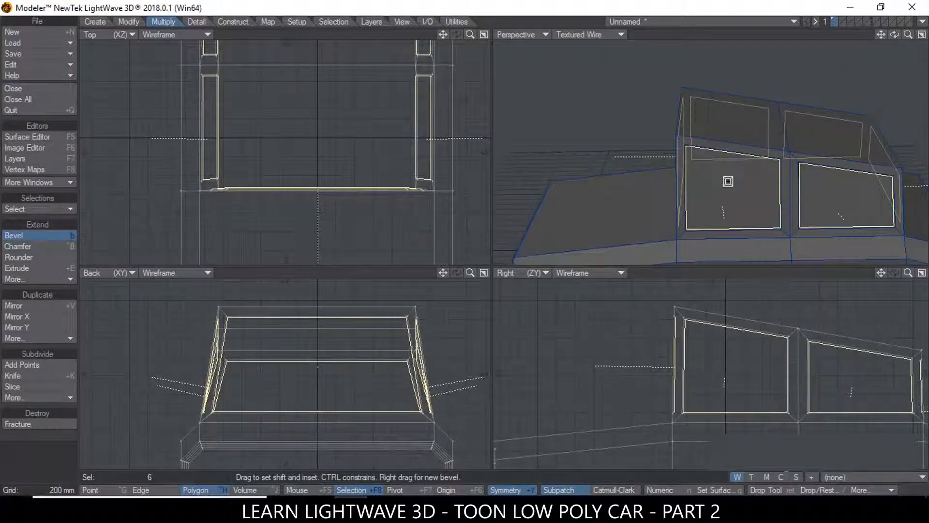
{"action": "key", "text": "space"}
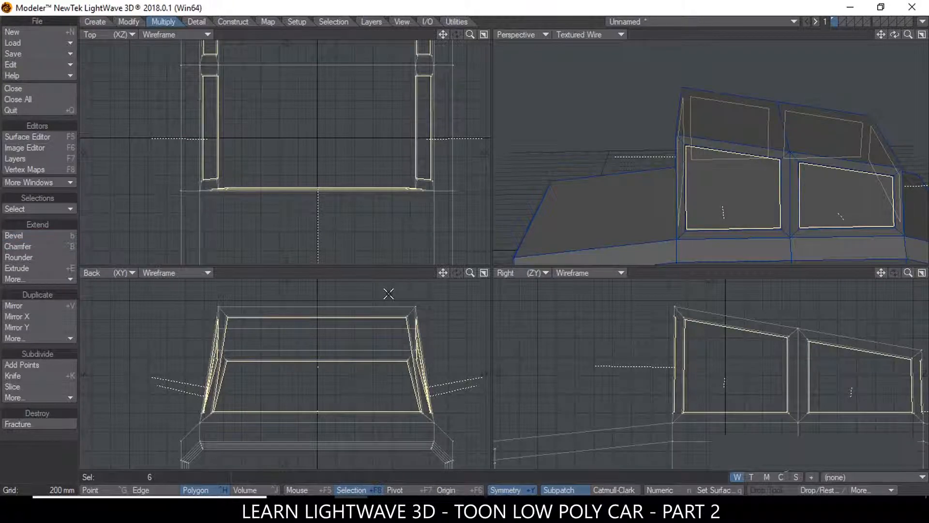
{"action": "left_click", "coordinate": [145, 475]}
Set the perspective view's shading to Texture and fit the whole car in view.
{"action": "mouse_move", "coordinate": [804, 137]}
{"action": "left_mouse_down", "text": "alt"}
{"action": "mouse_move", "coordinate": [730, 121]}
{"action": "mouse_move", "coordinate": [705, 170]}
{"action": "left_mouse_up", "text": "alt"}
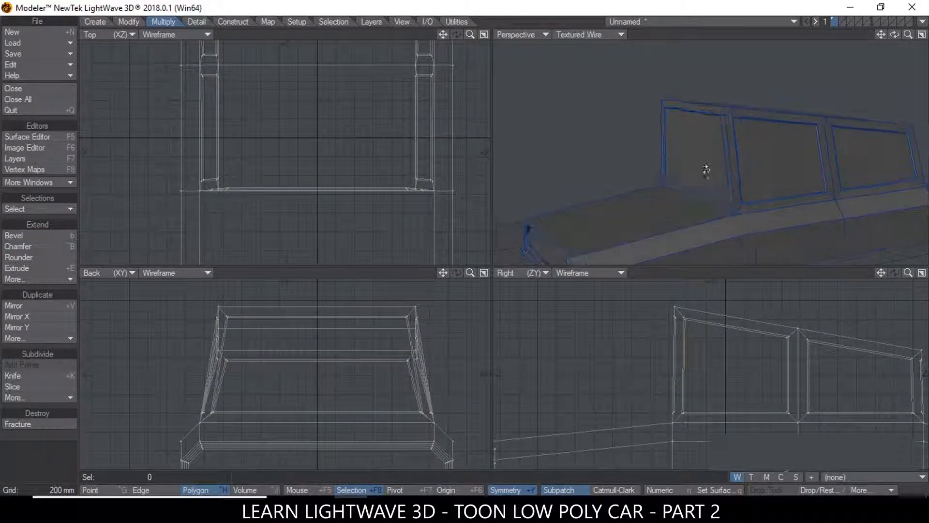
{"action": "left_click", "coordinate": [607, 34]}
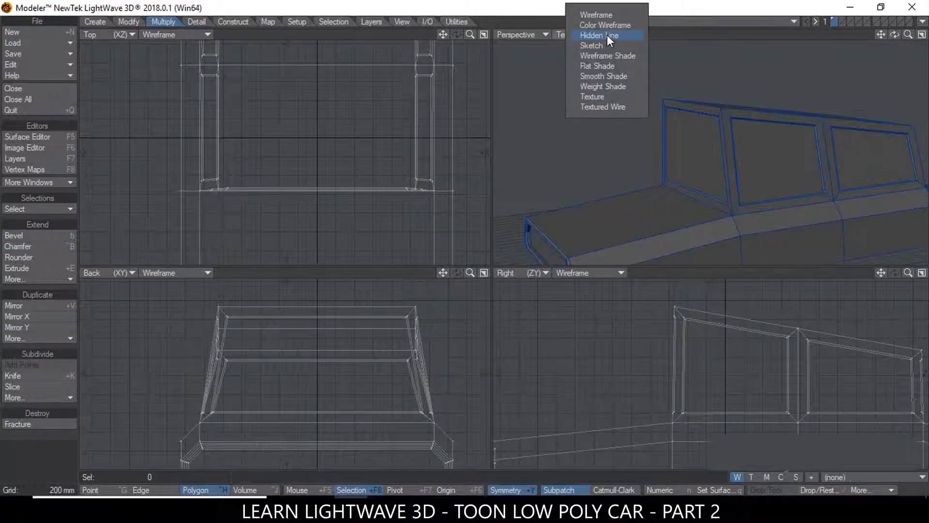
{"action": "left_click", "coordinate": [612, 97]}
{"action": "key", "text": "a"}
{"action": "left_click_drag", "start_coordinate": [687, 129], "coordinate": [731, 154], "text": "alt"}
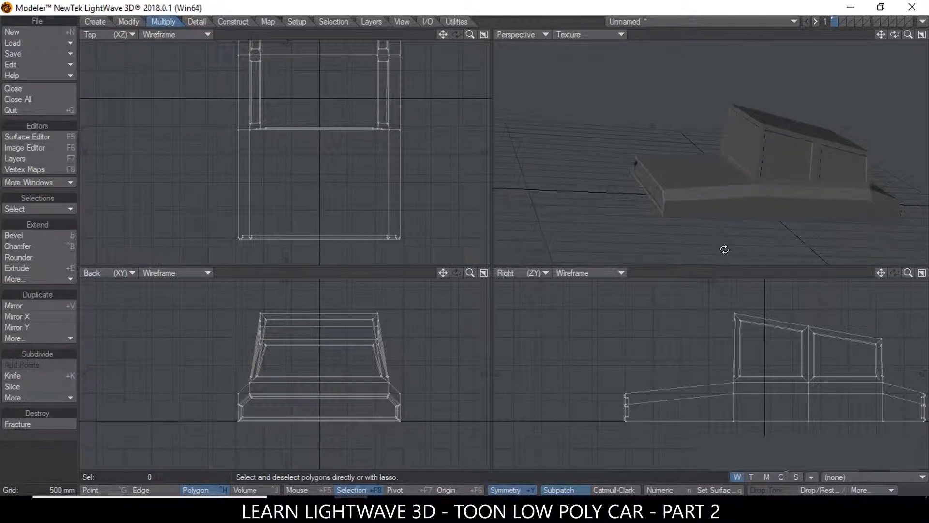
Select the points at the cabin's upper front corners, move them 150 mm along Z to slant the windshield, and deselect them.
{"action": "key", "text": "ctrl+g"}
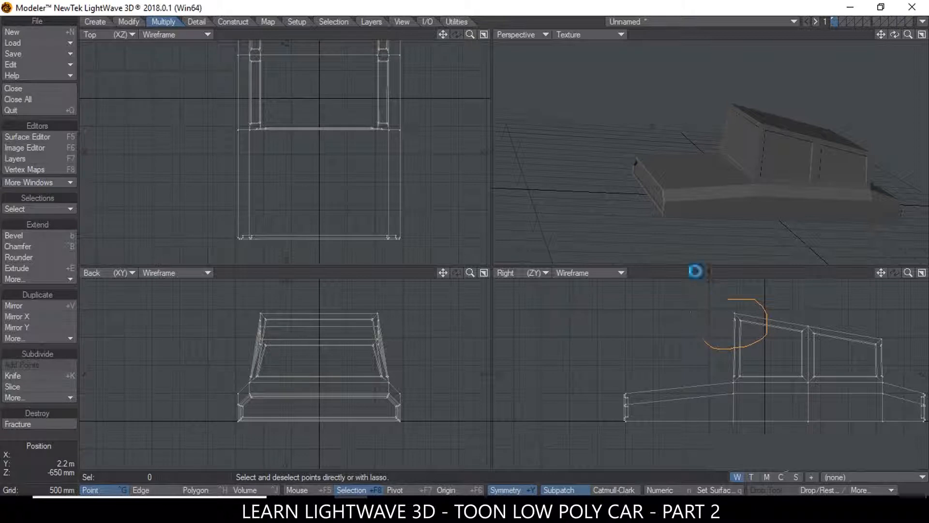
{"action": "right_click_drag", "start_coordinate": [702, 338], "coordinate": [717, 302]}
{"action": "left_click_drag", "start_coordinate": [749, 310], "coordinate": [787, 319], "text": "ctrl+alt"}
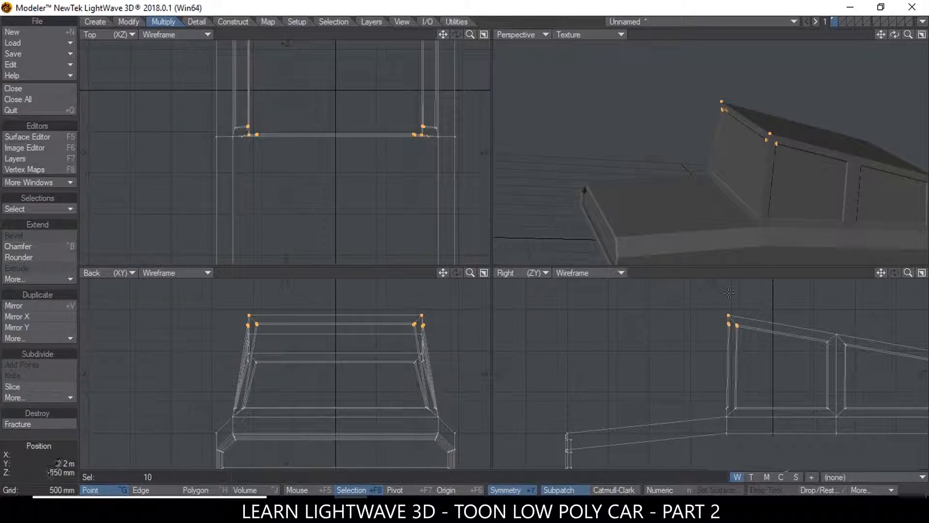
{"action": "key", "text": "t"}
{"action": "left_click_drag", "start_coordinate": [730, 315], "coordinate": [743, 316]}
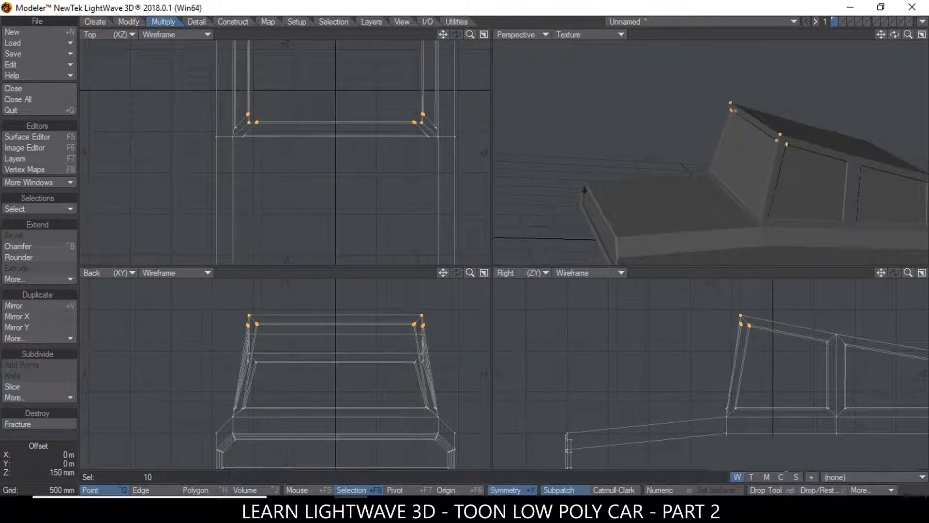
{"action": "left_click_drag", "start_coordinate": [801, 140], "coordinate": [792, 140], "text": "ctrl+alt"}
{"action": "left_click_drag", "start_coordinate": [794, 141], "coordinate": [740, 145], "text": "alt"}
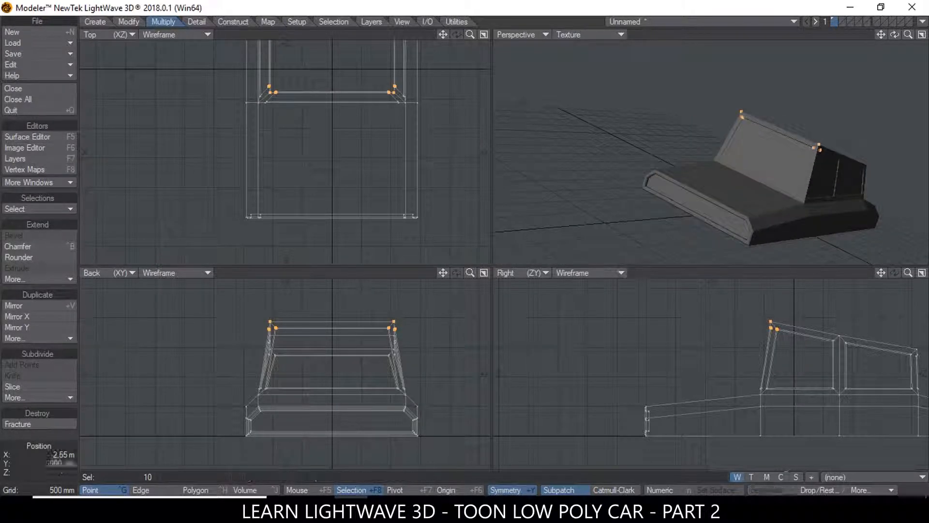
{"action": "left_click", "coordinate": [132, 477]}
Select the four lower body polygons beneath the front side windows on both sides and open Multishift's numeric settings with group polygons on.
{"action": "left_click_drag", "start_coordinate": [819, 163], "coordinate": [813, 236], "text": "alt"}
{"action": "key", "text": "ctrl+h"}
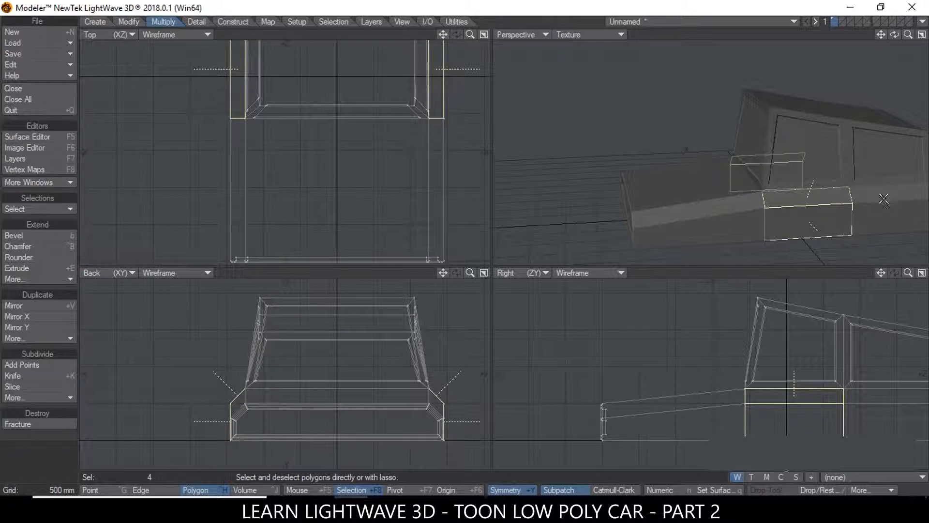
{"action": "left_click_drag", "start_coordinate": [881, 35], "coordinate": [823, 45]}
{"action": "left_click_drag", "start_coordinate": [746, 238], "coordinate": [756, 213], "text": "alt"}
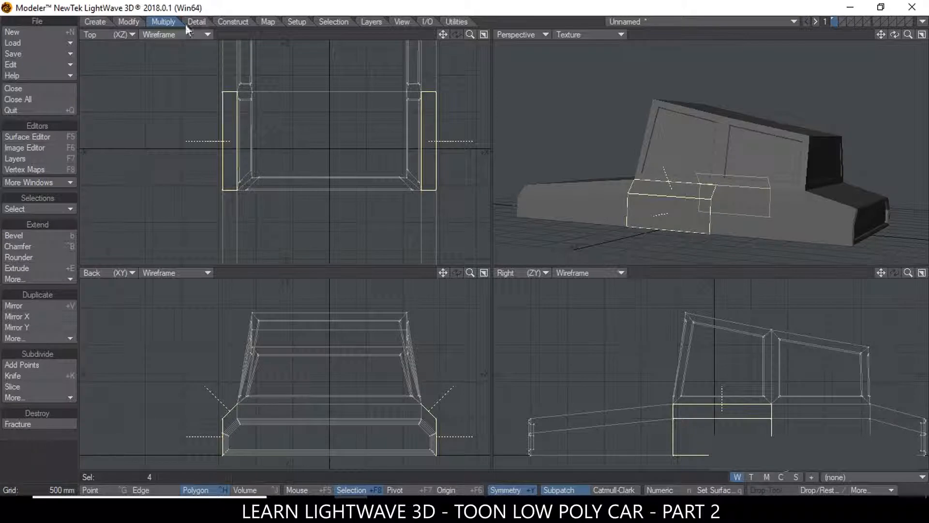
{"action": "left_click", "coordinate": [39, 278]}
{"action": "left_click", "coordinate": [40, 278]}
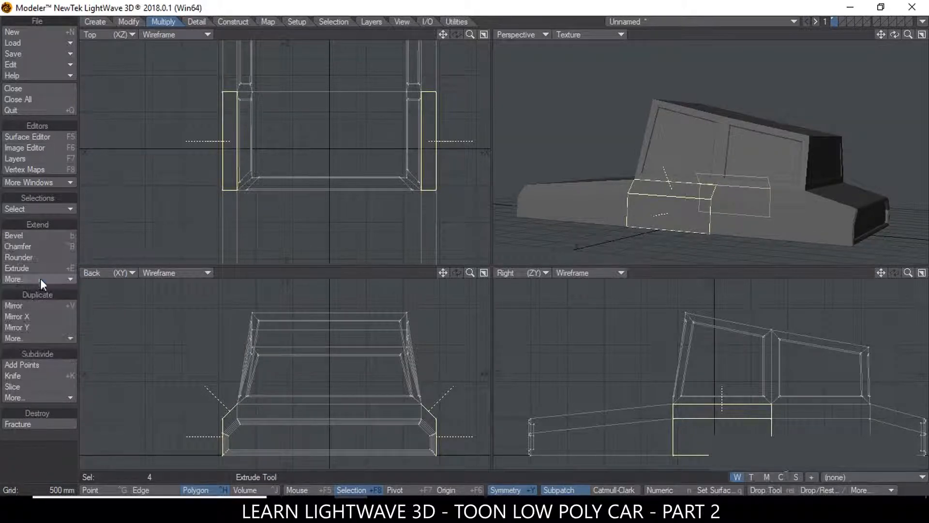
{"action": "key", "text": "n"}
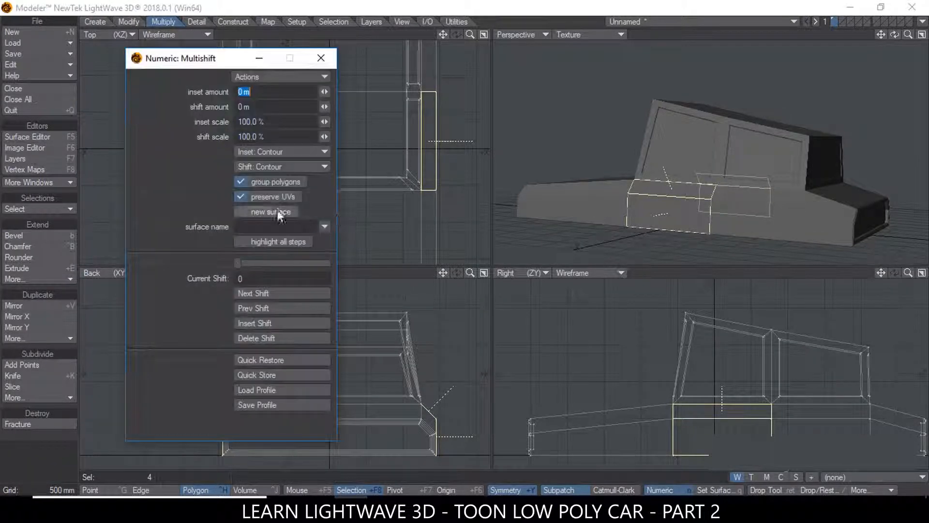
{"action": "left_click", "coordinate": [241, 182]}
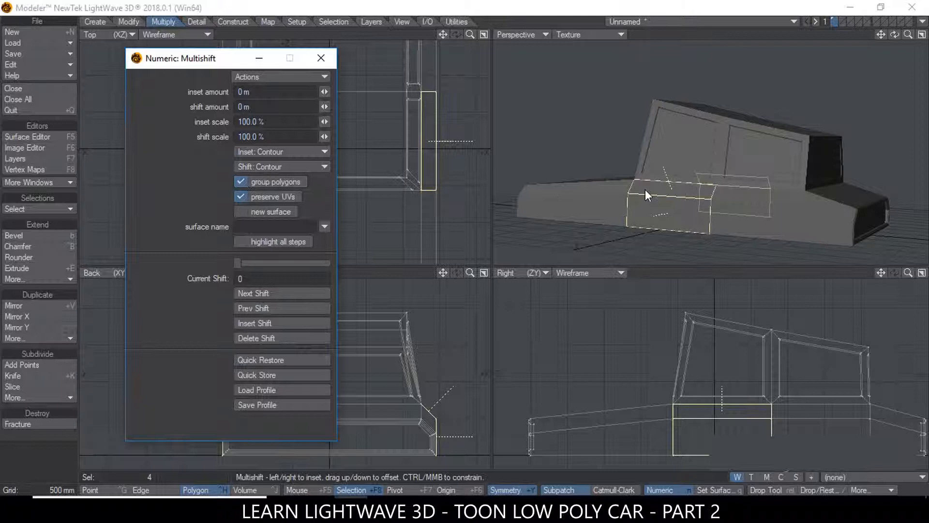
{"action": "key", "text": "."}
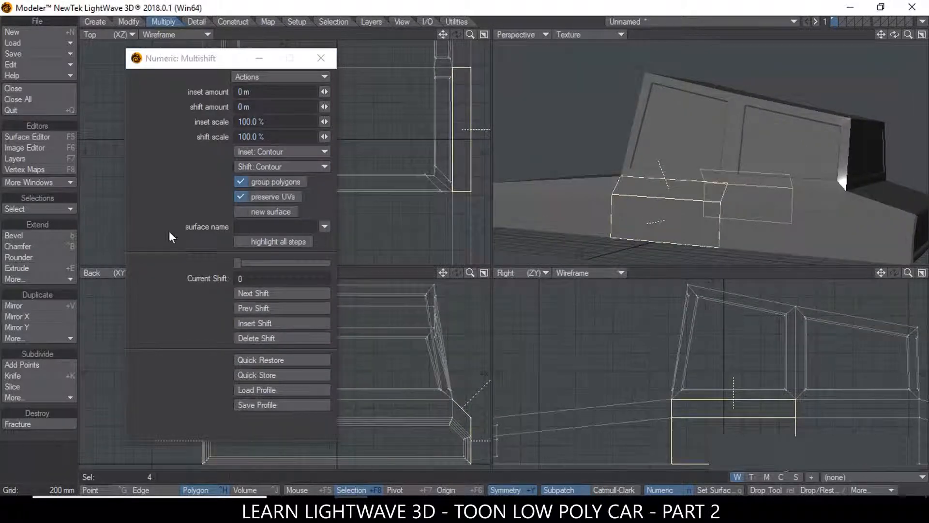
{"action": "left_click_drag", "start_coordinate": [680, 184], "coordinate": [669, 220], "text": "alt"}
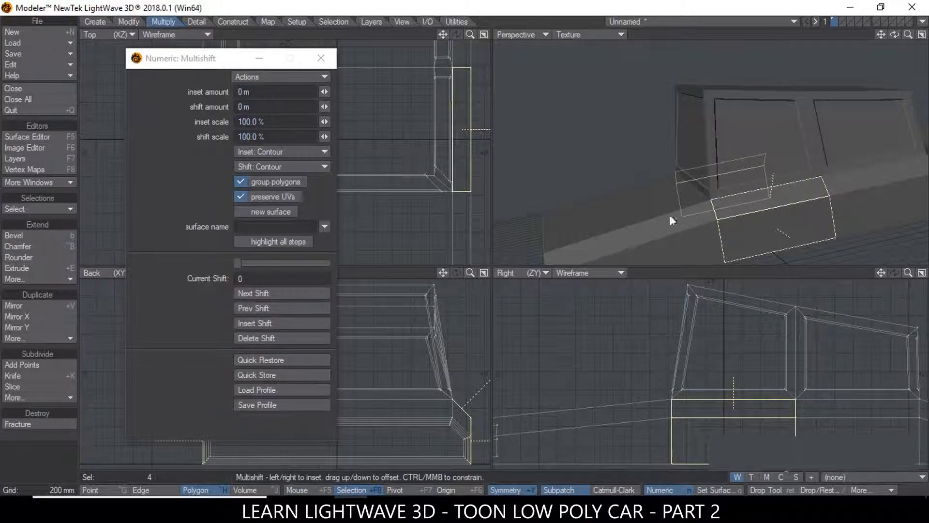
{"action": "left_click_drag", "start_coordinate": [774, 201], "coordinate": [782, 201], "text": "ctrl+alt"}
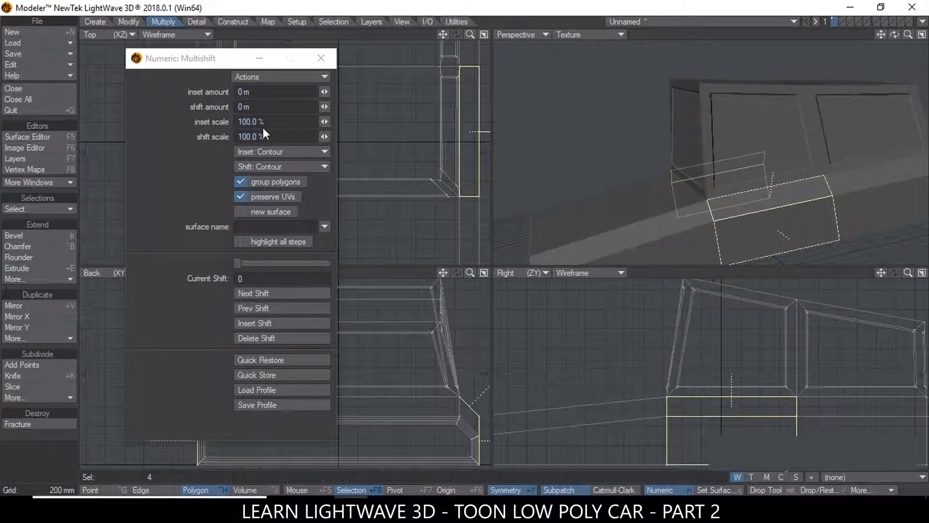
Set the Multishift on the front door polygons to an inset of 20 mm and a shift of 20 mm.
{"action": "left_click", "coordinate": [263, 92]}
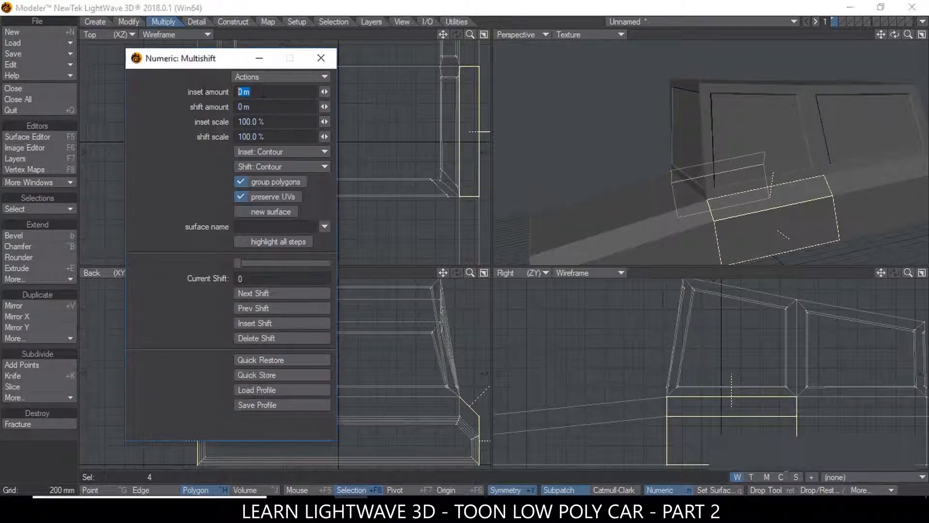
{"action": "type", "text": "10mm"}
{"action": "key", "text": "Return"}
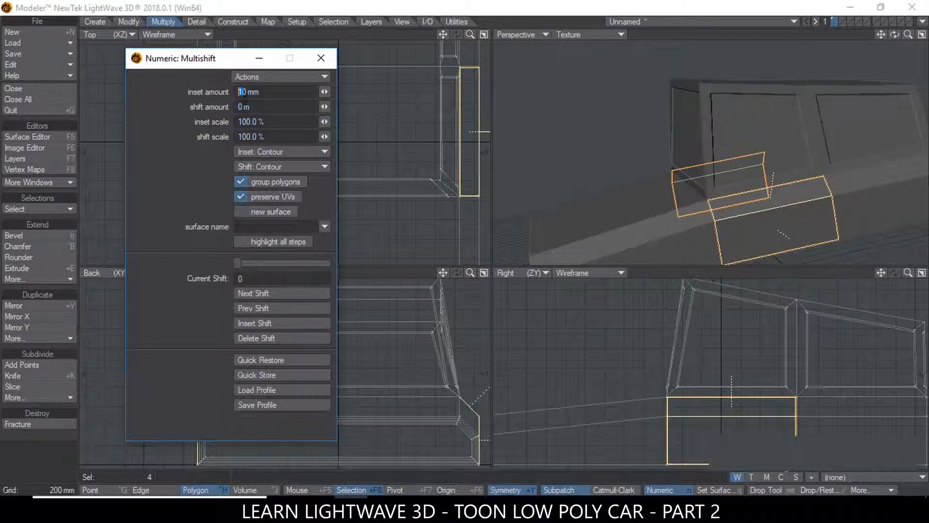
{"action": "type", "text": "2"}
{"action": "key", "text": "Return"}
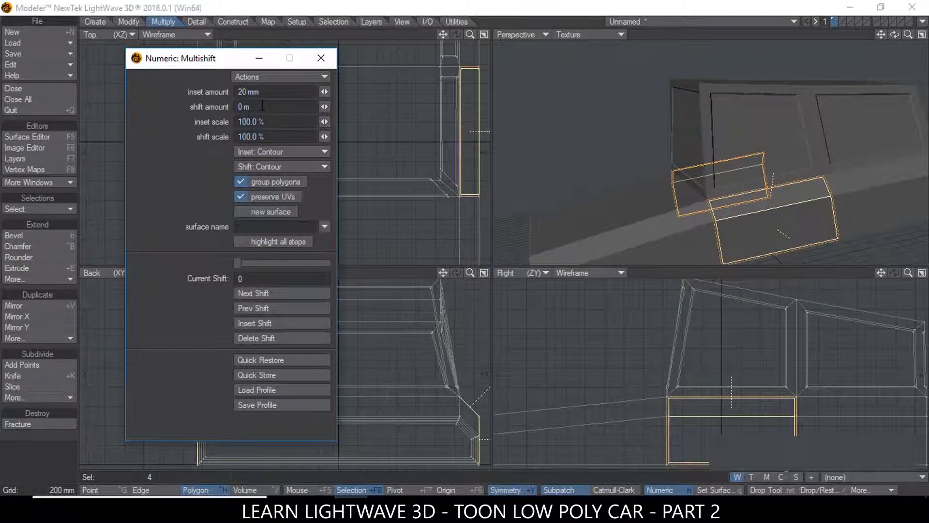
{"action": "type", "text": "20 mm"}
{"action": "key", "text": "Return"}
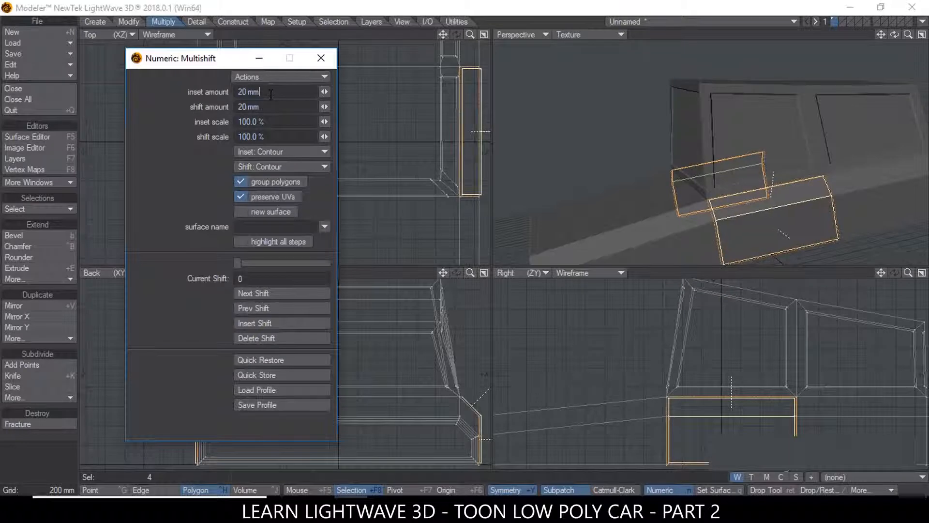
Store the Multishift settings with Quick Store, finish the operation and deselect the front door polygons.
{"action": "scroll", "coordinate": [741, 201], "scroll_direction": "up", "scroll_amount": 2}
{"action": "scroll", "coordinate": [740, 201], "scroll_direction": "down", "scroll_amount": 3}
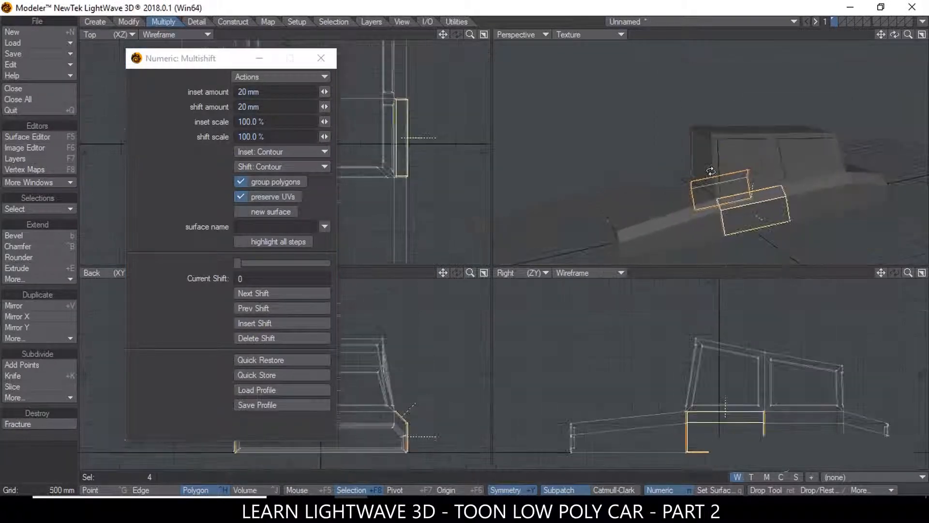
{"action": "scroll", "coordinate": [771, 193], "scroll_direction": "up", "scroll_amount": 3}
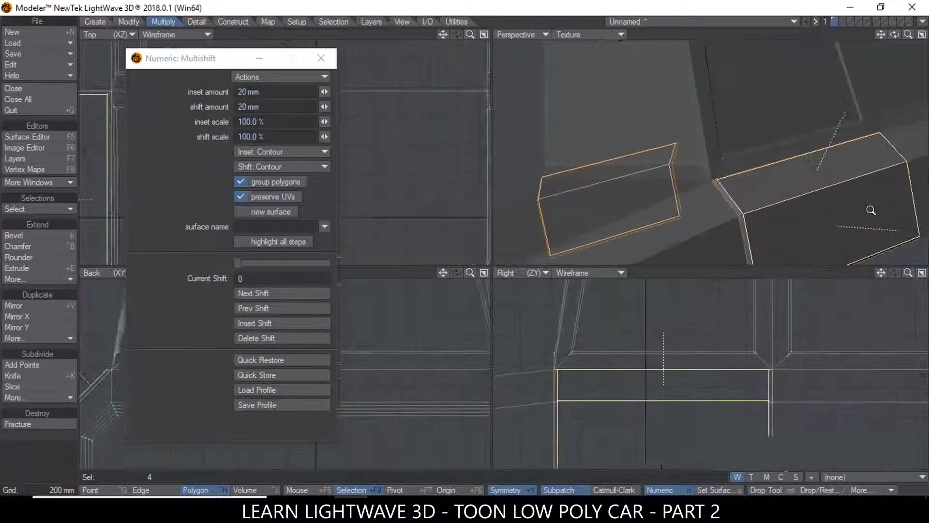
{"action": "left_click_drag", "start_coordinate": [728, 168], "coordinate": [776, 159], "text": "alt"}
{"action": "scroll", "coordinate": [761, 163], "scroll_direction": "down", "scroll_amount": 1}
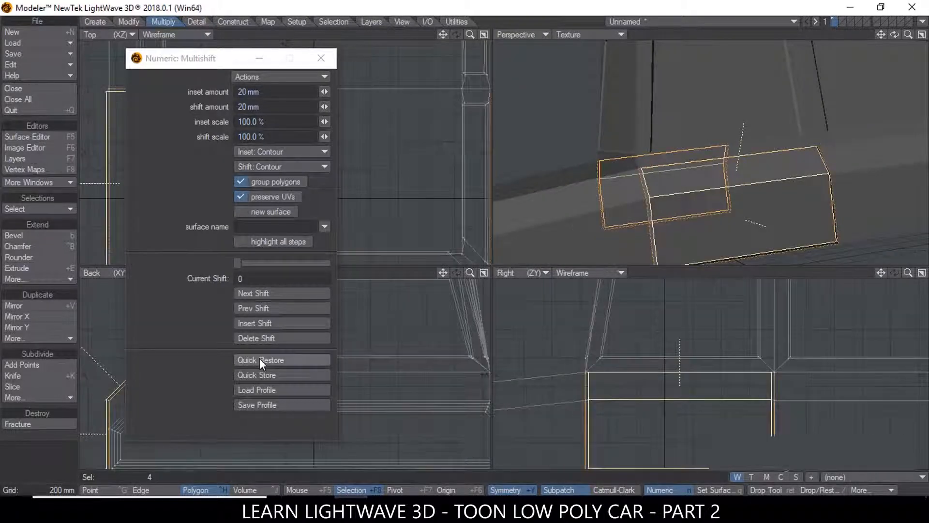
{"action": "left_click", "coordinate": [256, 375]}
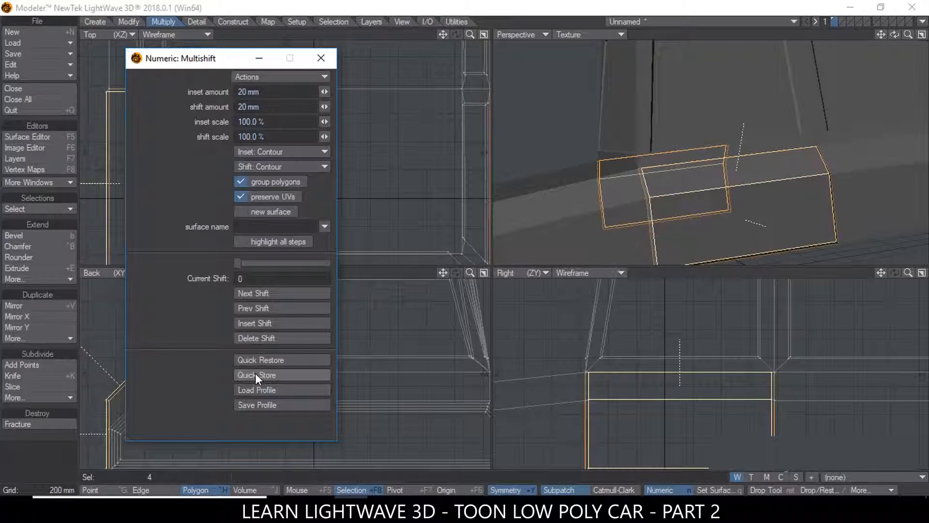
{"action": "left_click", "coordinate": [323, 62]}
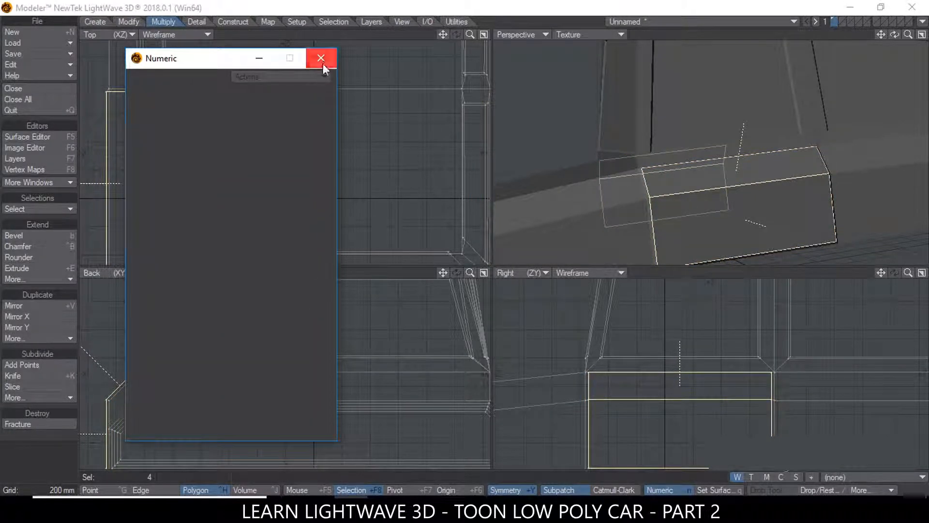
{"action": "left_click", "coordinate": [321, 59]}
{"action": "key", "text": "/"}
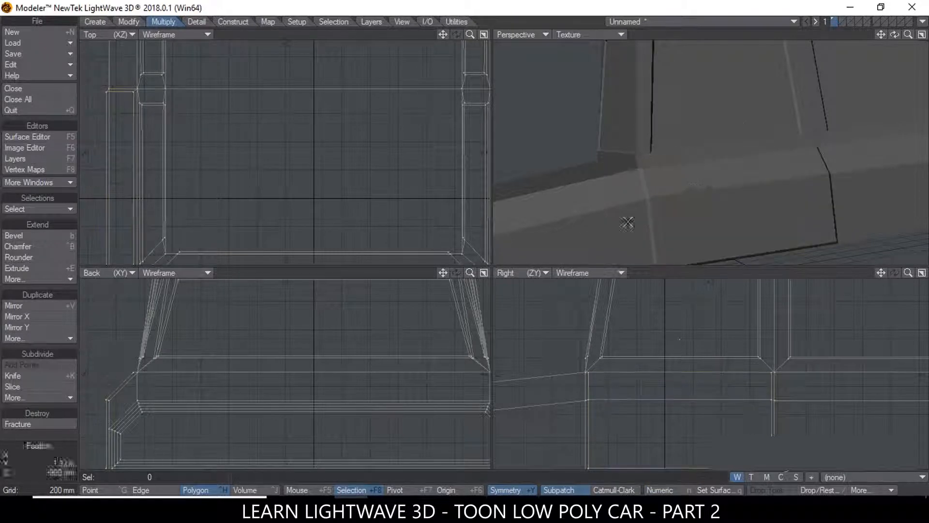
Select the four lower body polygons beneath the rear side windows on both sides and open Multishift's numeric settings.
{"action": "left_click_drag", "start_coordinate": [750, 164], "coordinate": [821, 186], "text": "ctrl+alt"}
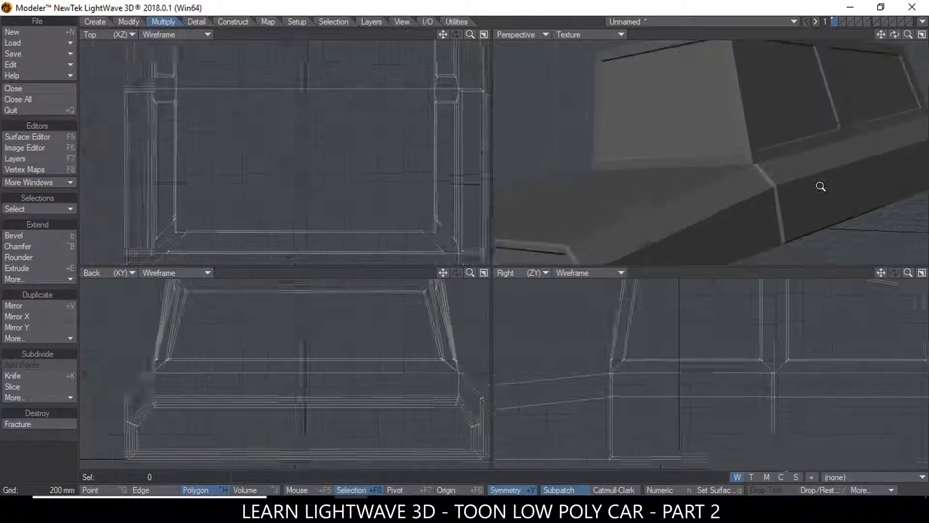
{"action": "left_click_drag", "start_coordinate": [885, 33], "coordinate": [859, 66]}
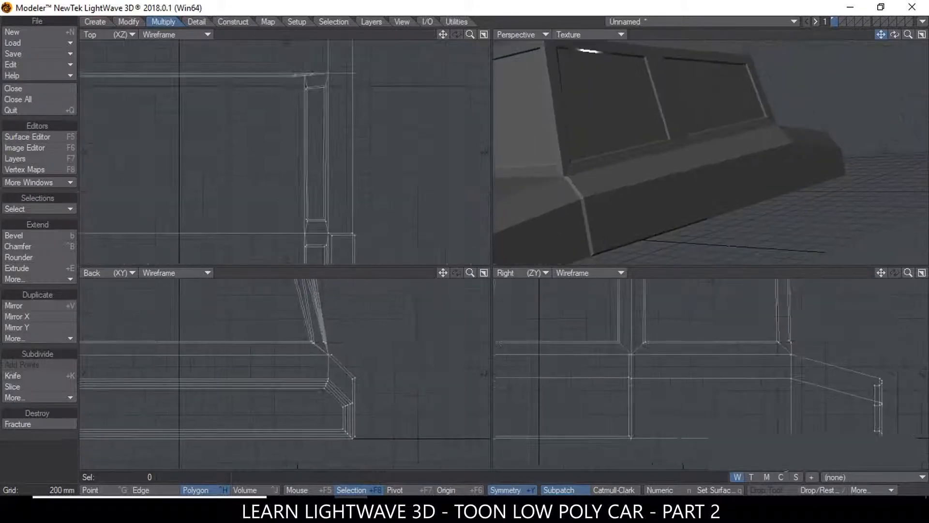
{"action": "left_click_drag", "start_coordinate": [718, 139], "coordinate": [745, 180], "text": "alt"}
{"action": "left_click_drag", "start_coordinate": [769, 119], "coordinate": [728, 163], "text": "alt"}
{"action": "scroll", "coordinate": [178, 193], "scroll_direction": "up", "scroll_amount": 2}
{"action": "left_click", "coordinate": [57, 281]}
{"action": "left_click", "coordinate": [57, 280]}
{"action": "key", "text": "n"}
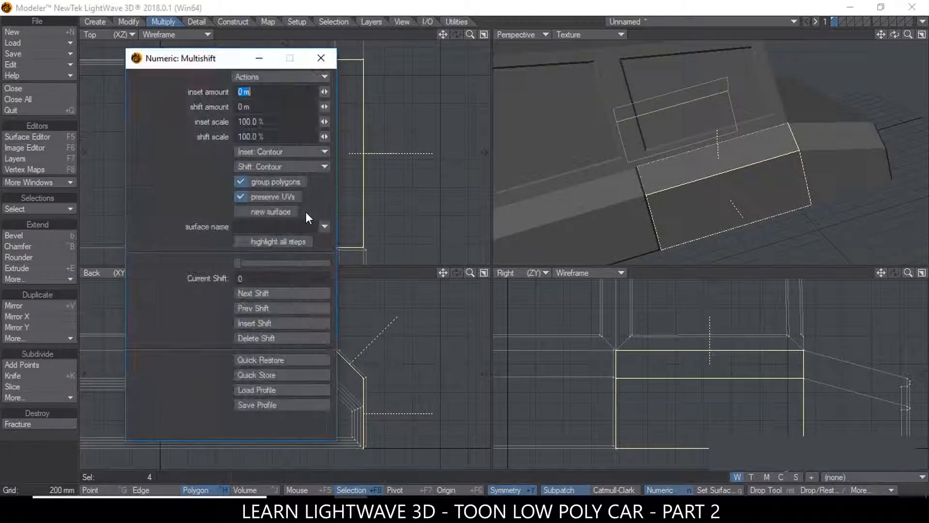
Apply the stored 20 mm inset and 20 mm shift to the rear door polygons with Quick Restore, finish Multishift and deselect.
{"action": "left_click", "coordinate": [284, 361]}
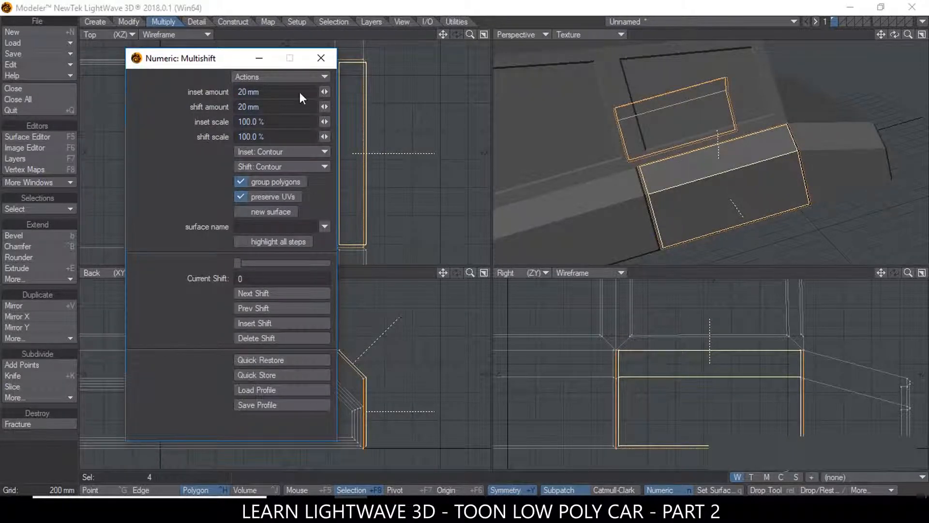
{"action": "left_click", "coordinate": [324, 56]}
{"action": "key", "text": "Return"}
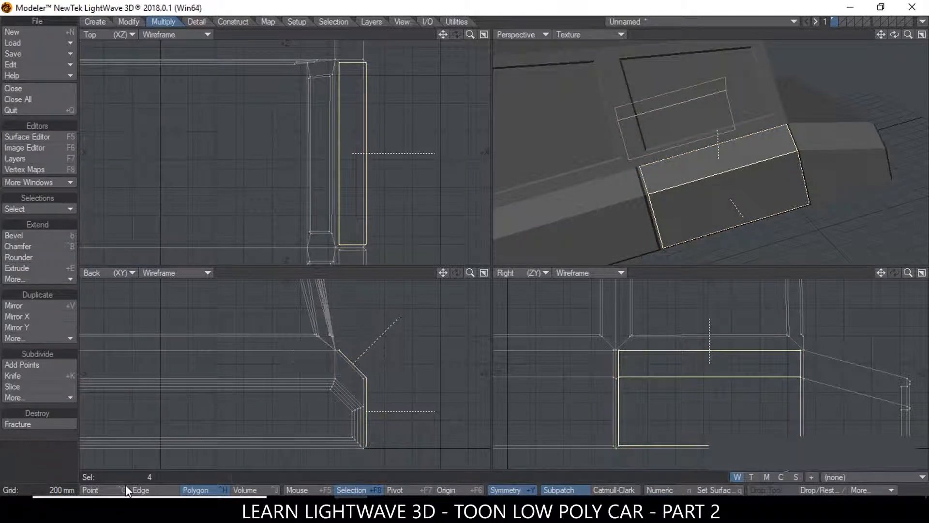
{"action": "left_click", "coordinate": [132, 477]}
{"action": "left_click_drag", "start_coordinate": [643, 194], "coordinate": [758, 131], "text": "alt"}
{"action": "key", "text": "a"}
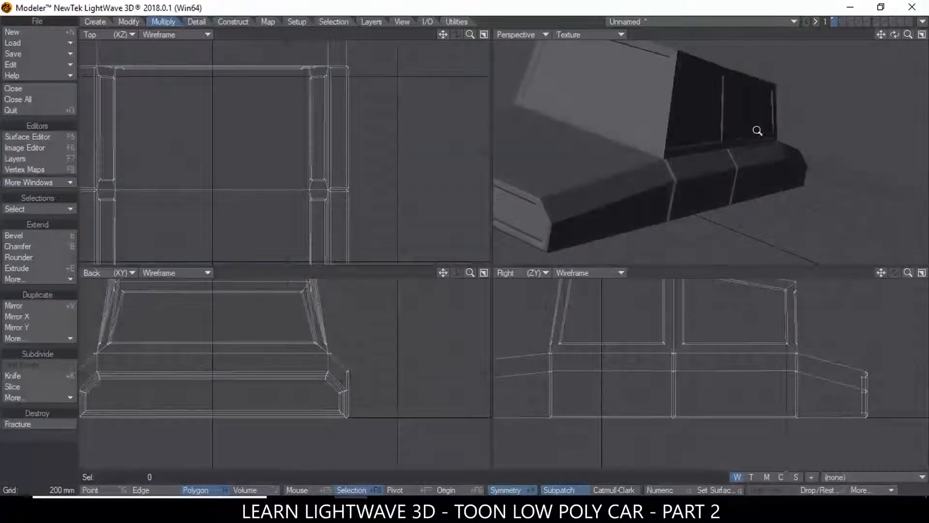
Start a ball primitive in the back view as a circle about 440 mm wide near the body's lower corner.
{"action": "key", "text": "a"}
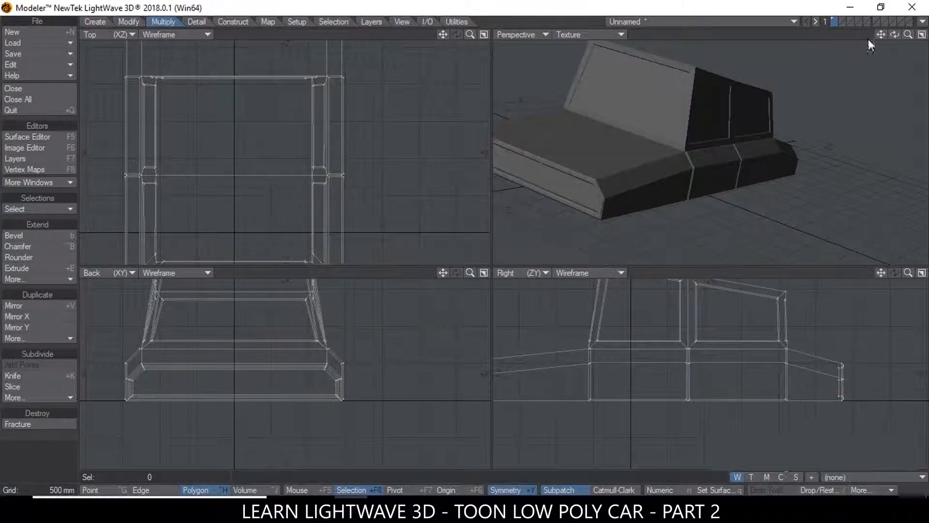
{"action": "scroll", "coordinate": [617, 174], "scroll_direction": "up", "scroll_amount": 5}
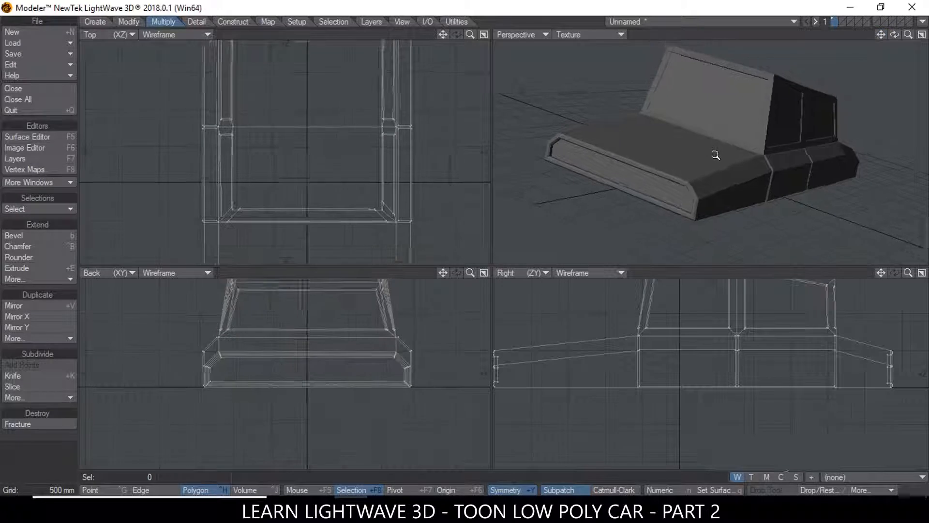
{"action": "scroll", "coordinate": [785, 144], "scroll_direction": "down", "scroll_amount": 5}
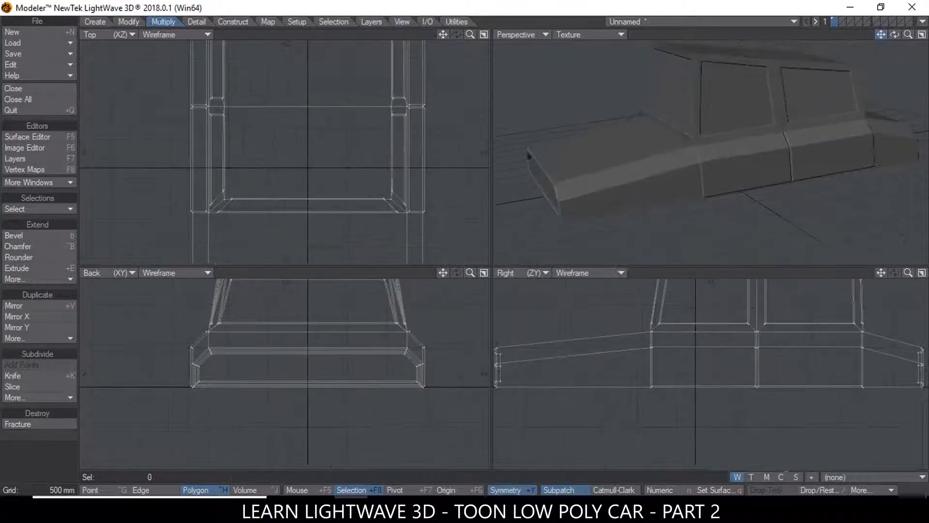
{"action": "scroll", "coordinate": [825, 127], "scroll_direction": "down", "scroll_amount": 3}
{"action": "left_click_drag", "start_coordinate": [825, 128], "coordinate": [723, 154], "text": "alt"}
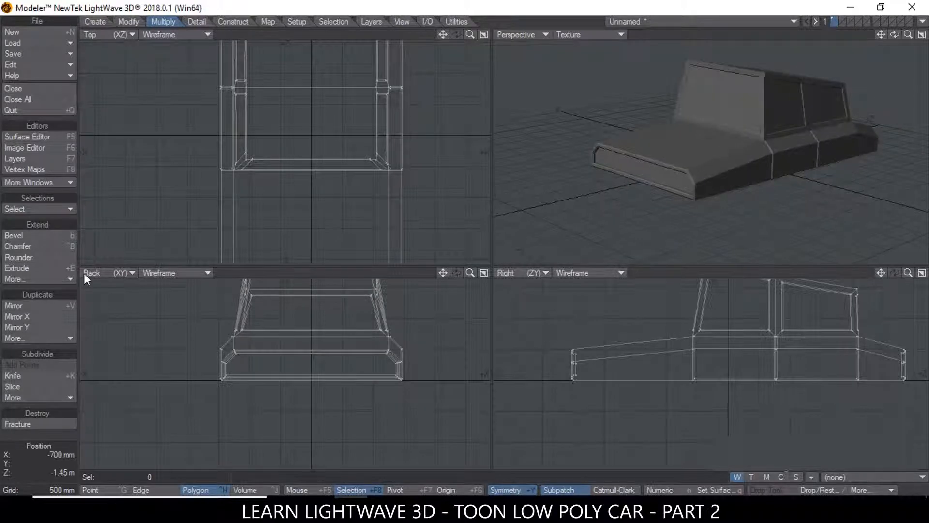
{"action": "left_click", "coordinate": [98, 23]}
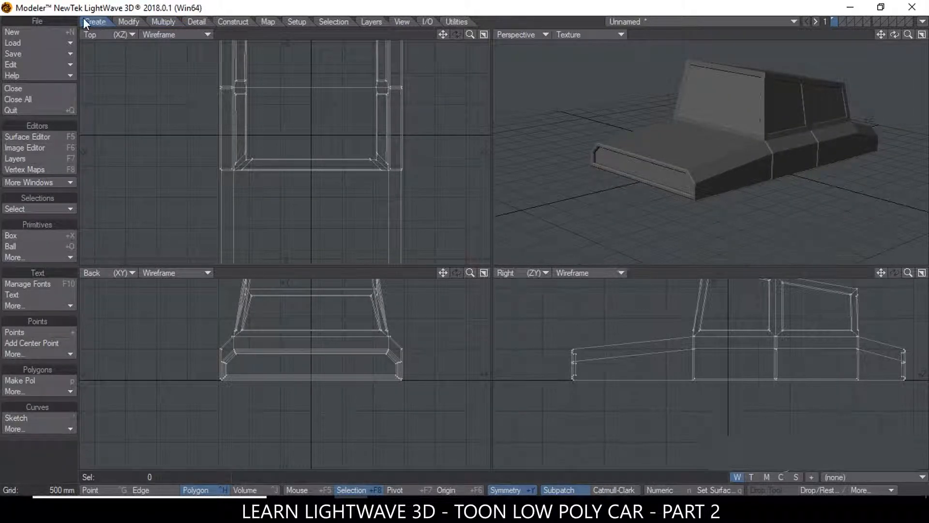
{"action": "left_click", "coordinate": [41, 246]}
{"action": "scroll", "coordinate": [369, 358], "scroll_direction": "up", "scroll_amount": 5}
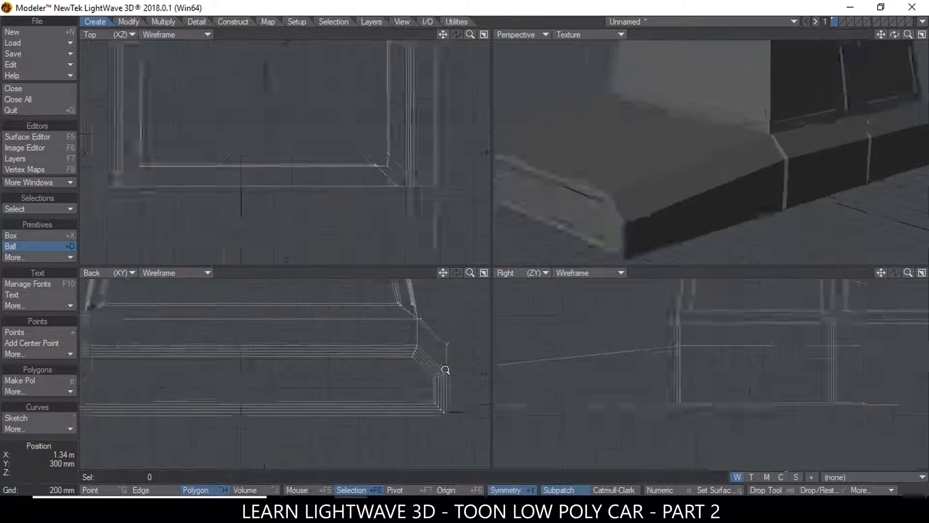
{"action": "left_click", "coordinate": [386, 365]}
{"action": "left_click_drag", "start_coordinate": [411, 393], "coordinate": [416, 398]}
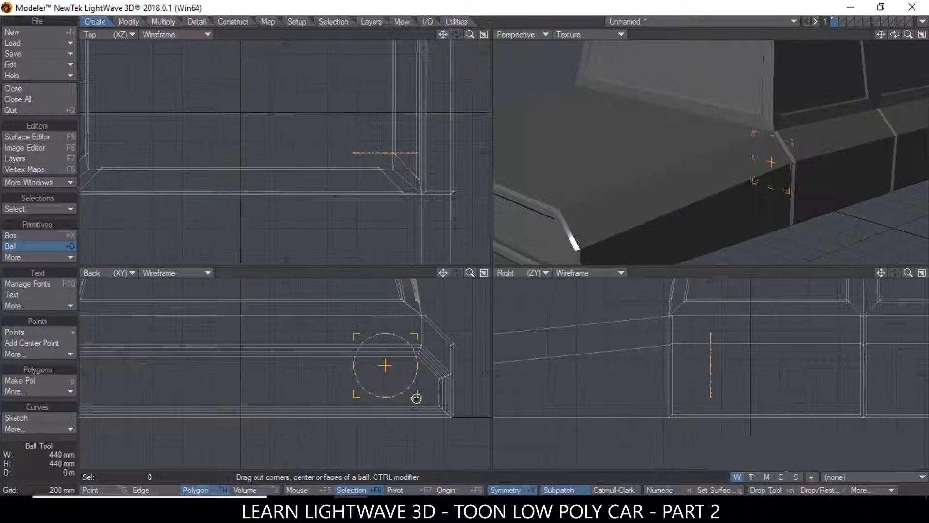
Lower the ball to ground level, place it ahead of the car's front and give it a Z radius of about 244 mm.
{"action": "left_click_drag", "start_coordinate": [385, 366], "coordinate": [385, 386]}
{"action": "scroll", "coordinate": [775, 371], "scroll_direction": "down", "scroll_amount": 2}
{"action": "left_click_drag", "start_coordinate": [716, 380], "coordinate": [505, 379]}
{"action": "left_click_drag", "start_coordinate": [880, 274], "coordinate": [844, 281]}
{"action": "left_click_drag", "start_coordinate": [551, 379], "coordinate": [539, 377]}
Set the ball to 8 sides and 8 segments in its numeric settings.
{"action": "key", "text": "n"}
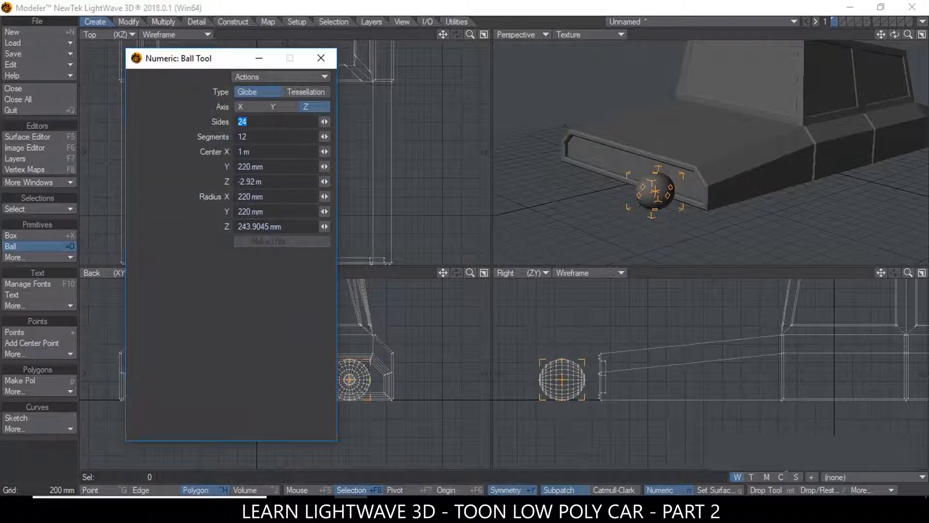
{"action": "left_click_drag", "start_coordinate": [204, 59], "coordinate": [178, 81]}
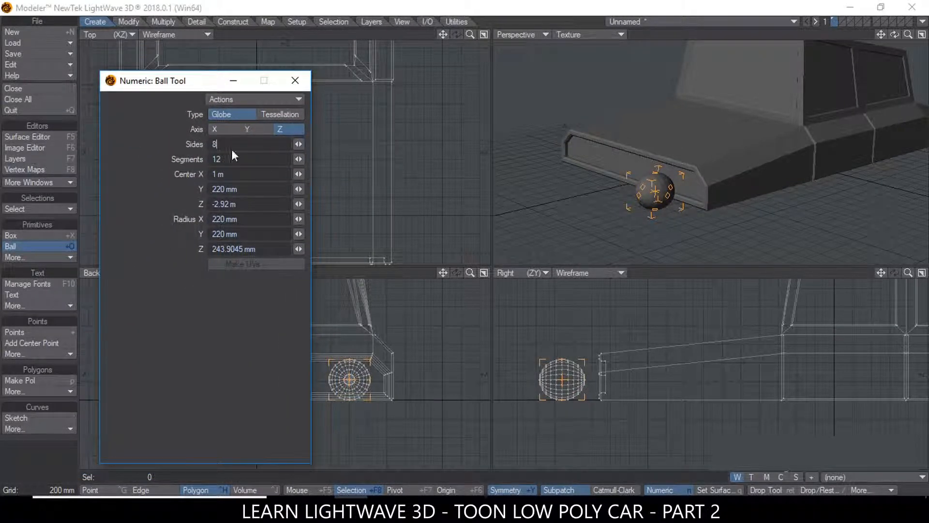
{"action": "left_click", "coordinate": [238, 162]}
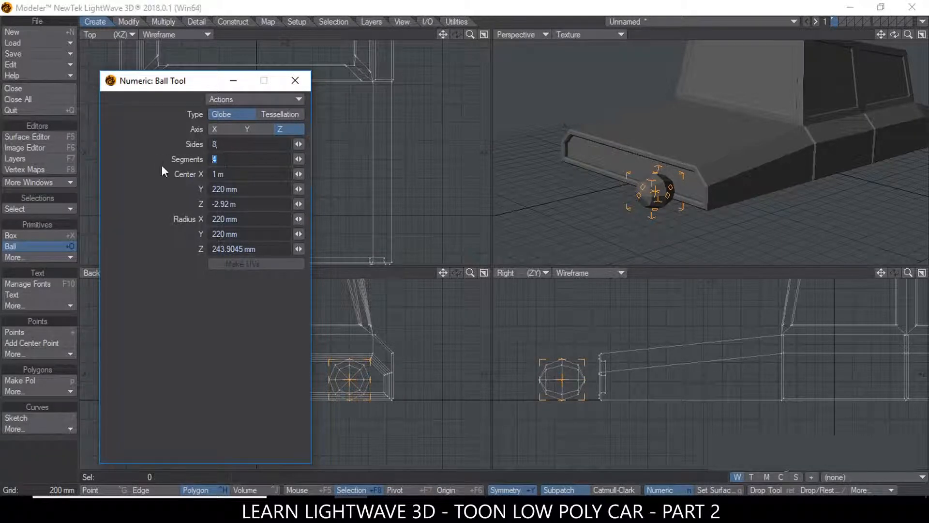
{"action": "left_click", "coordinate": [253, 144]}
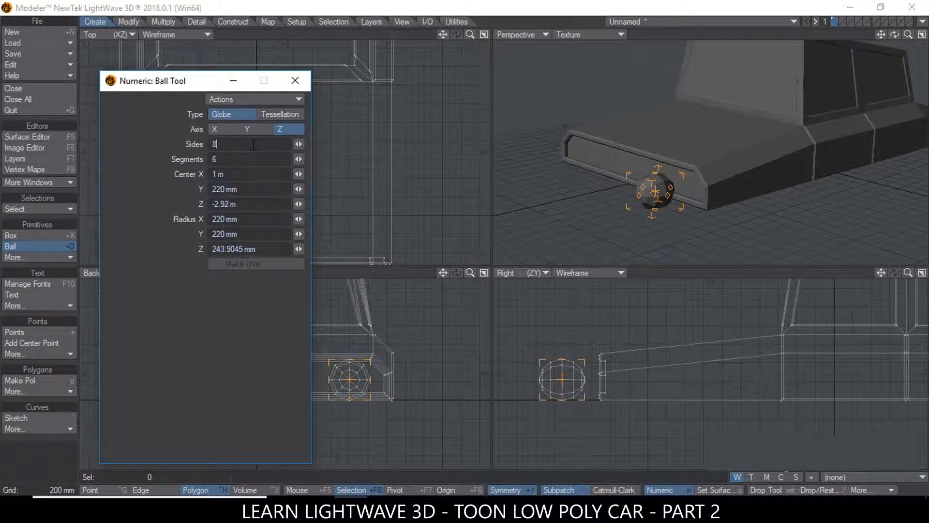
{"action": "left_click", "coordinate": [225, 143]}
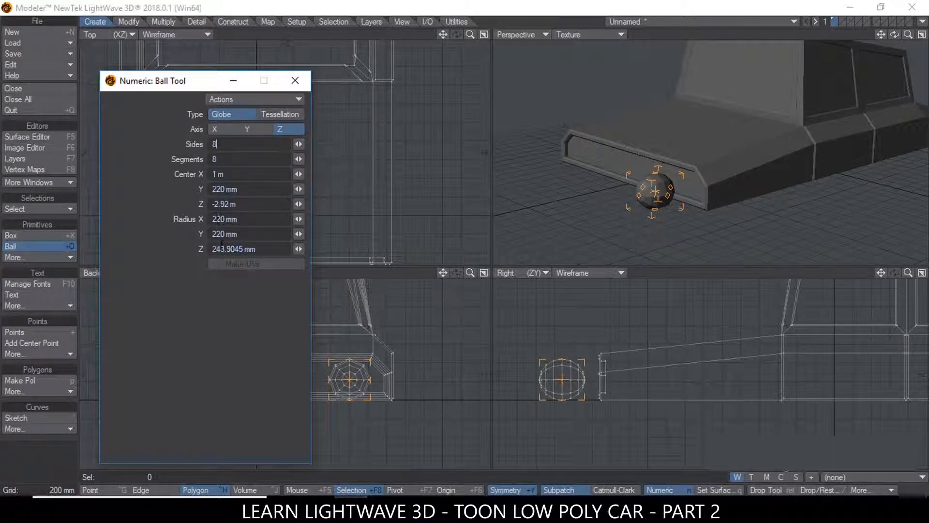
Set the ball's Z radius to 220 mm and create the ball.
{"action": "left_click_drag", "start_coordinate": [220, 248], "coordinate": [241, 247]}
{"action": "type", "text": "220"}
{"action": "left_click", "coordinate": [295, 81]}
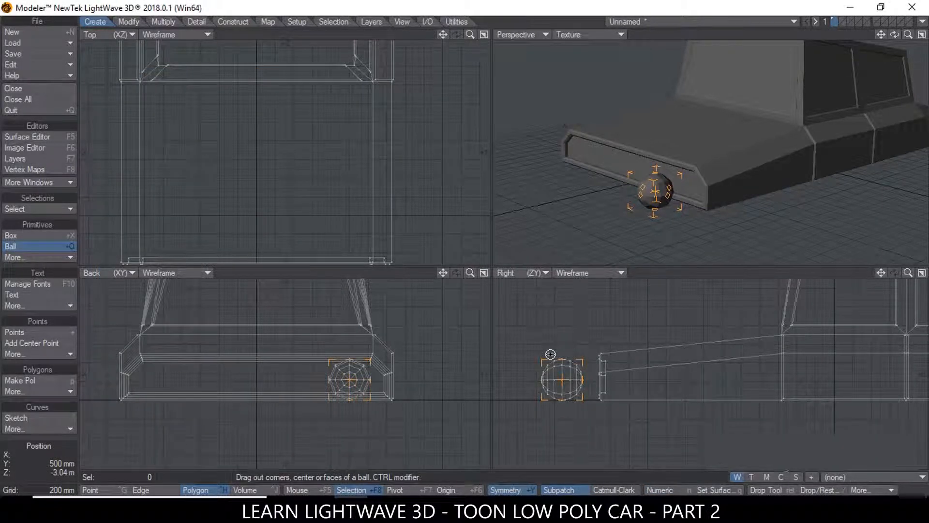
{"action": "key", "text": "Return"}
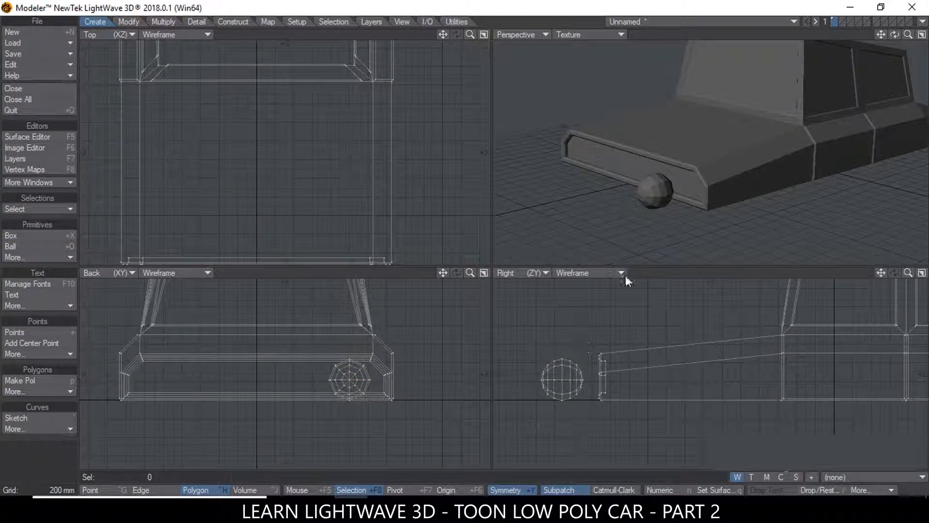
Select the half of the ball facing the car and delete it.
{"action": "left_click_drag", "start_coordinate": [575, 343], "coordinate": [621, 359], "text": "ctrl+alt"}
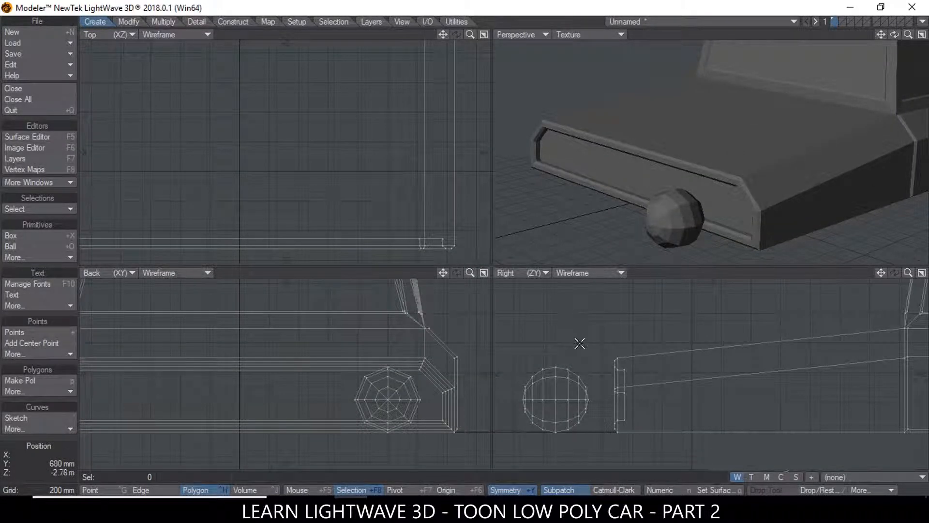
{"action": "mouse_move", "coordinate": [600, 355]}
{"action": "left_mouse_down"}
{"action": "mouse_move", "coordinate": [610, 420]}
{"action": "mouse_move", "coordinate": [587, 464]}
{"action": "mouse_move", "coordinate": [557, 455]}
{"action": "mouse_move", "coordinate": [554, 435]}
{"action": "left_mouse_up"}
{"action": "right_click_drag", "start_coordinate": [553, 434], "coordinate": [556, 310]}
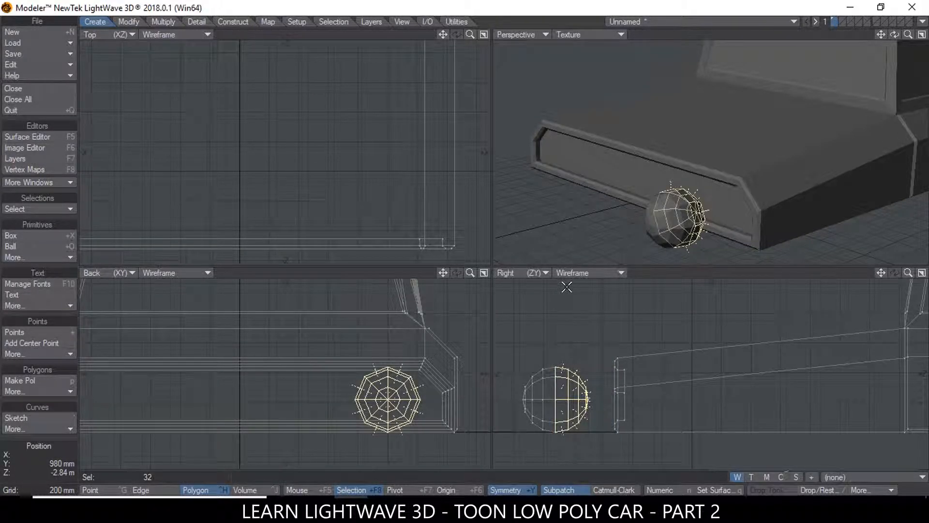
{"action": "key", "text": "Delete"}
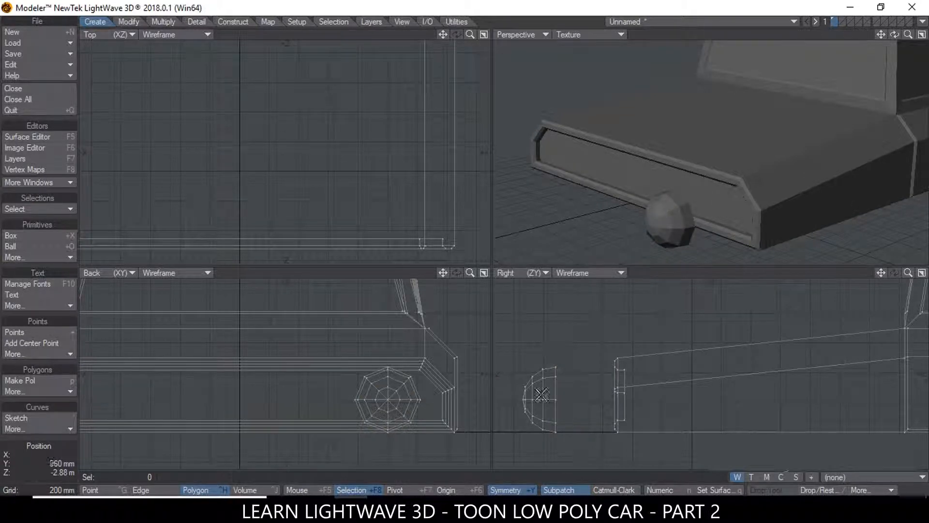
Select the whole remaining half ball and move it straight back into the car's recessed front panel.
{"action": "left_click", "coordinate": [670, 201]}
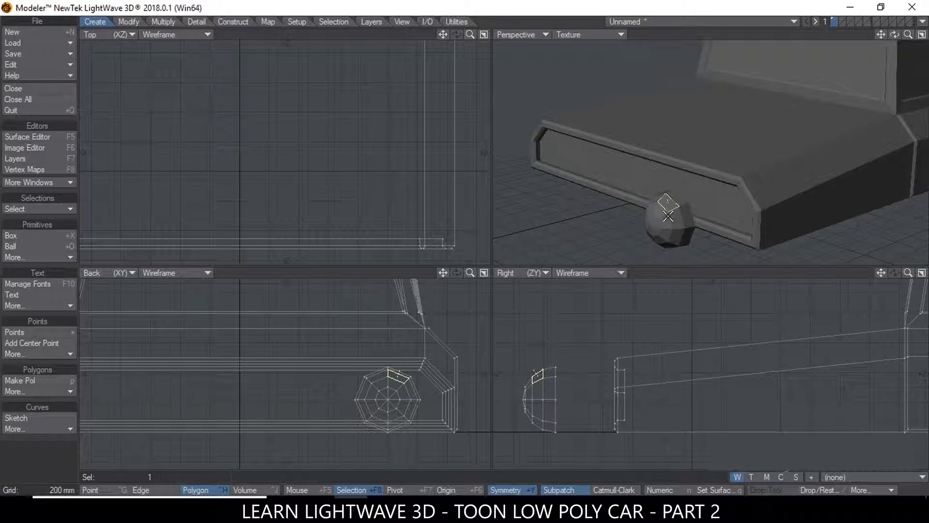
{"action": "key", "text": "]"}
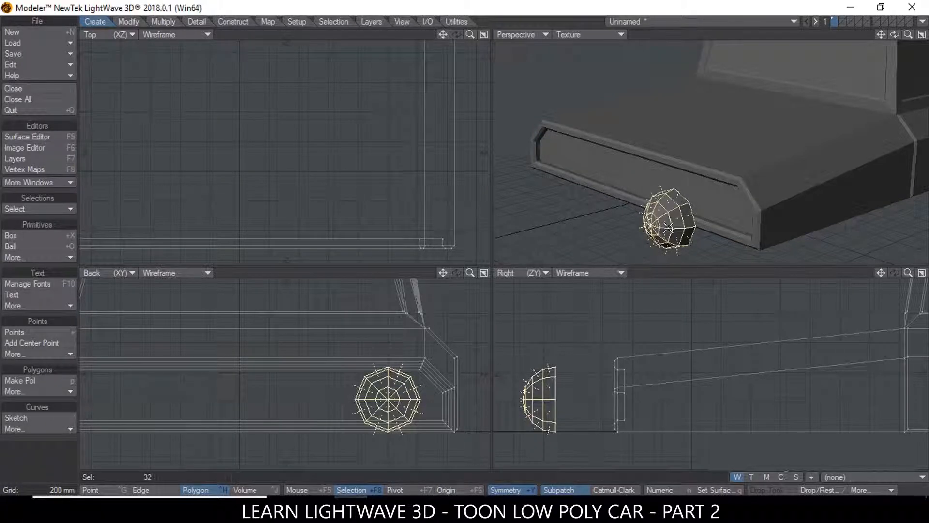
{"action": "key", "text": "t"}
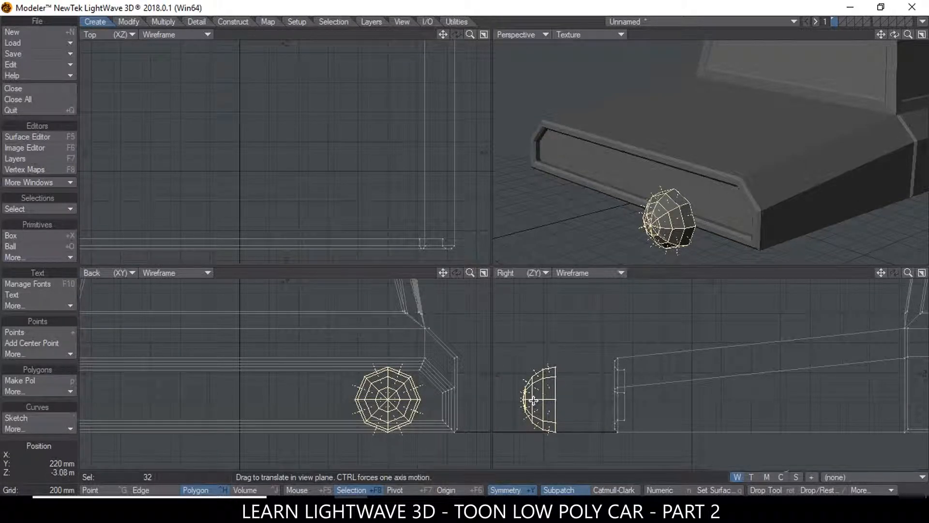
{"action": "left_click_drag", "start_coordinate": [539, 399], "coordinate": [616, 399]}
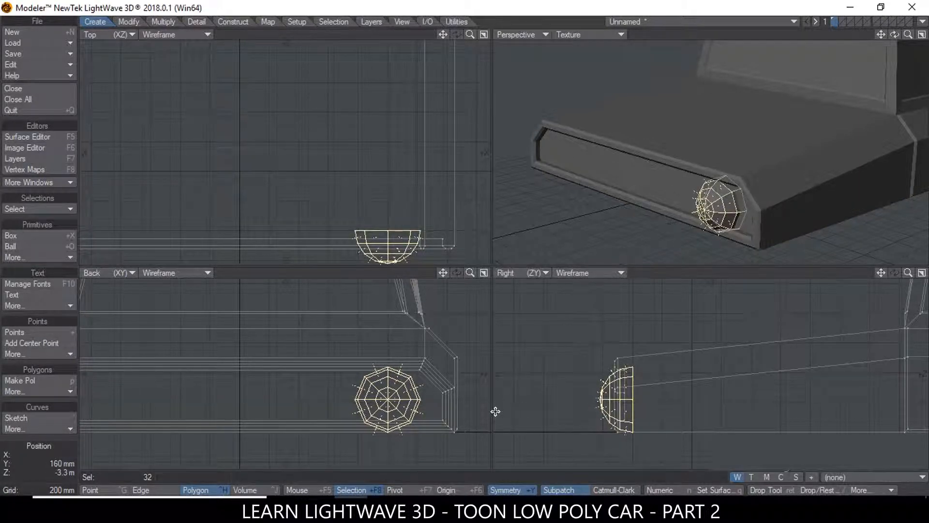
Scale the half ball about its centre to roughly half its size as a headlight and deselect it.
{"action": "key", "text": "h"}
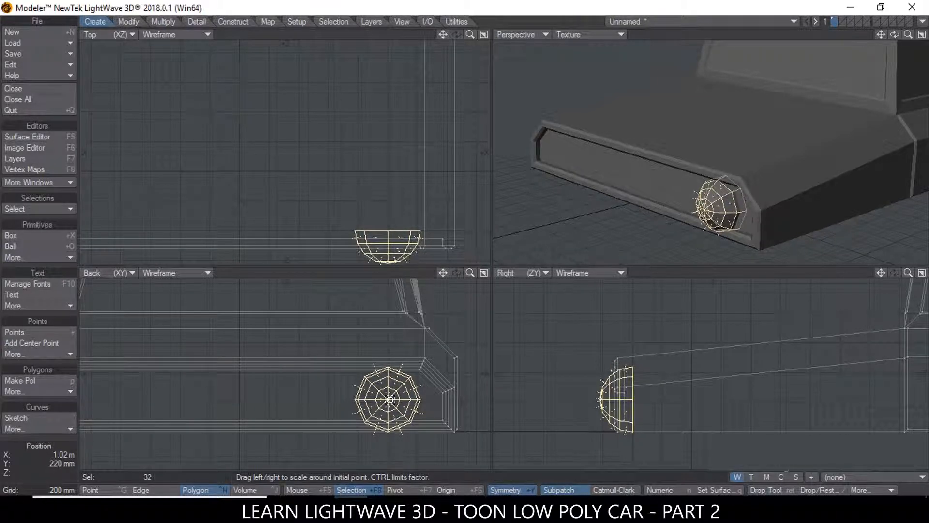
{"action": "mouse_move", "coordinate": [390, 397]}
{"action": "left_mouse_down"}
{"action": "mouse_move", "coordinate": [357, 397]}
{"action": "mouse_move", "coordinate": [402, 397]}
{"action": "left_mouse_up"}
{"action": "key", "text": "t"}
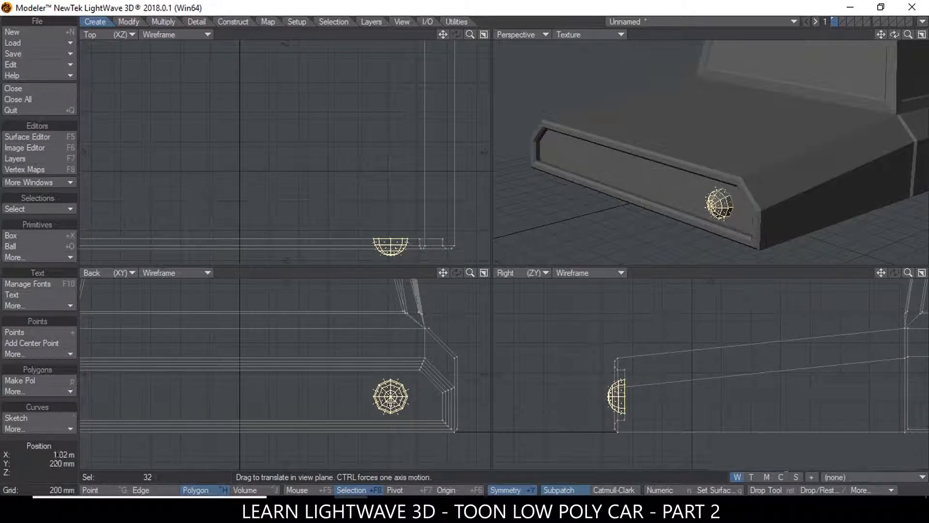
{"action": "scroll", "coordinate": [788, 200], "scroll_direction": "down", "scroll_amount": 2}
{"action": "left_click_drag", "start_coordinate": [779, 203], "coordinate": [697, 176], "text": "alt"}
{"action": "scroll", "coordinate": [760, 169], "scroll_direction": "up", "scroll_amount": 3}
{"action": "left_click", "coordinate": [121, 480]}
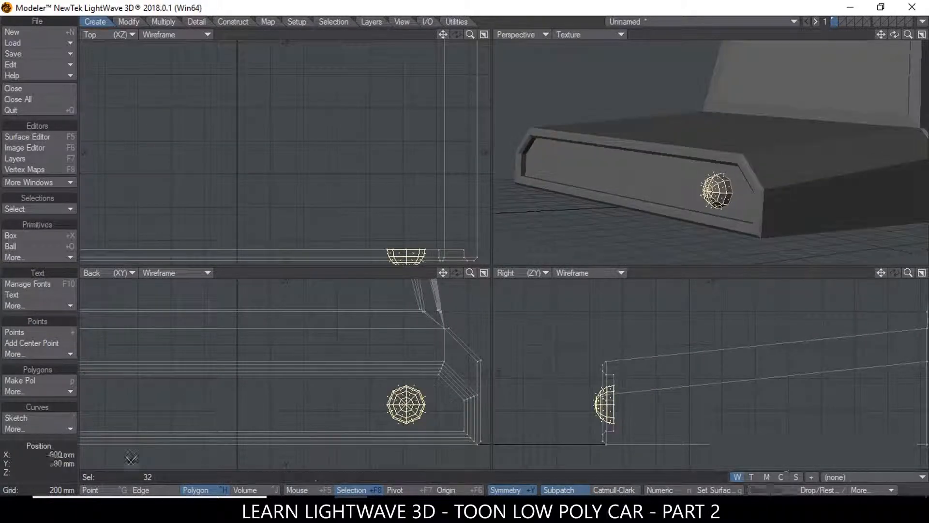
{"action": "left_click", "coordinate": [121, 480]}
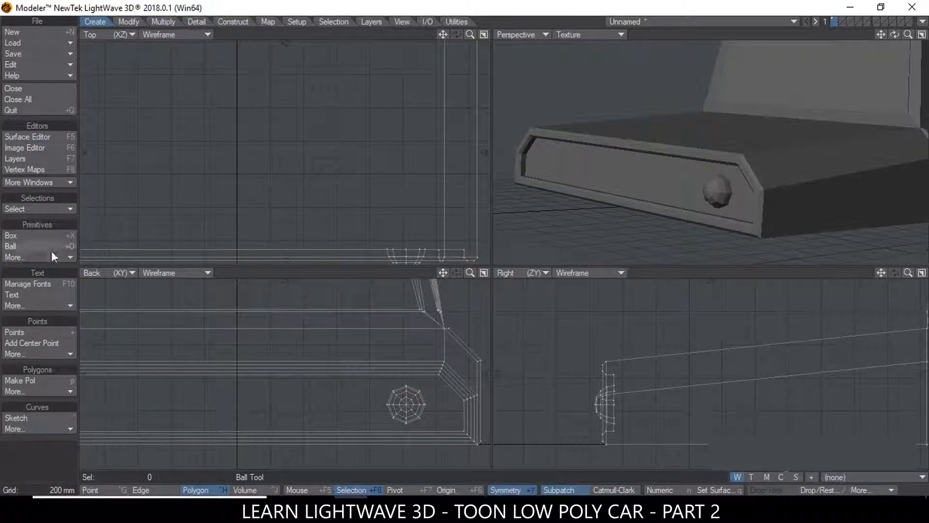
Draw a disc about 300 by 320 mm centred around the headlight and place it at the front panel with a thickness of 50 mm.
{"action": "left_click", "coordinate": [19, 257]}
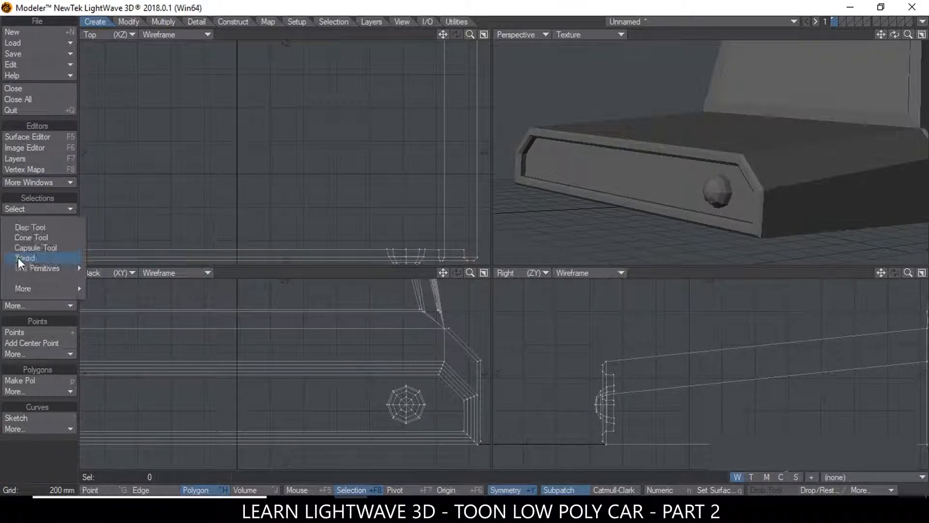
{"action": "left_click", "coordinate": [34, 227]}
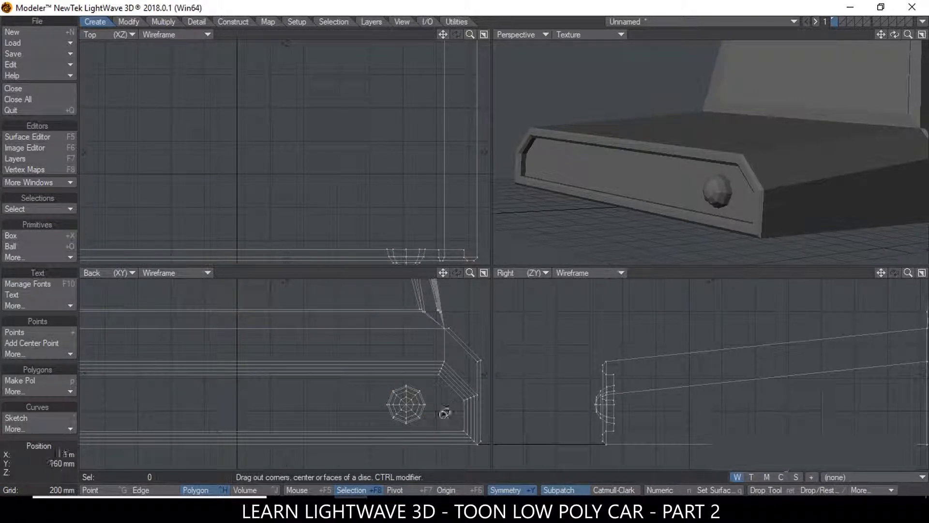
{"action": "scroll", "coordinate": [441, 421], "scroll_direction": "up", "scroll_amount": 2}
{"action": "scroll", "coordinate": [440, 420], "scroll_direction": "up", "scroll_amount": 1}
{"action": "left_click_drag", "start_coordinate": [382, 378], "coordinate": [427, 419]}
{"action": "left_click_drag", "start_coordinate": [380, 379], "coordinate": [411, 399]}
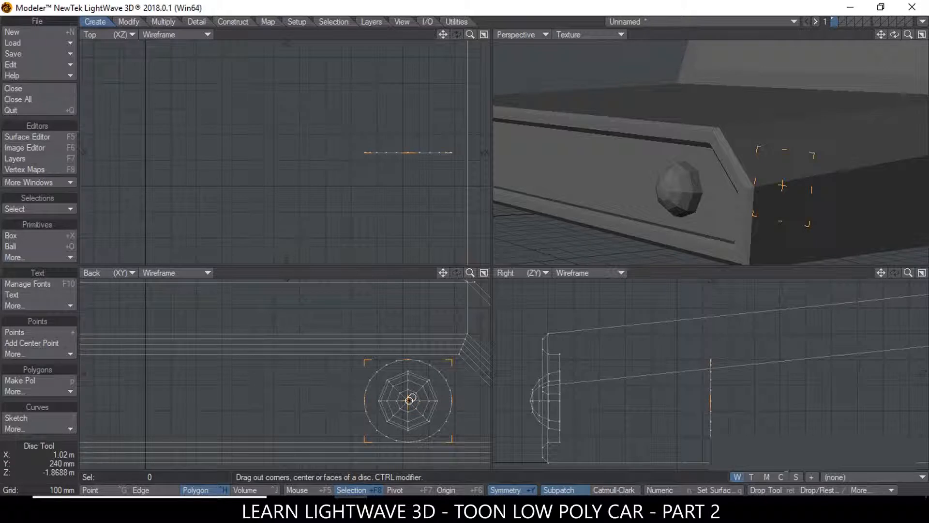
{"action": "left_click_drag", "start_coordinate": [704, 394], "coordinate": [554, 403]}
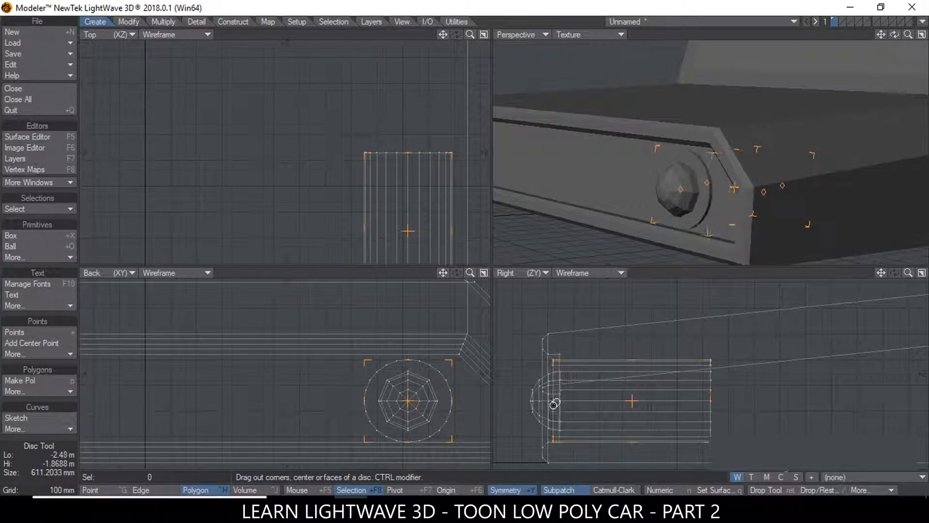
{"action": "left_click_drag", "start_coordinate": [705, 407], "coordinate": [567, 407]}
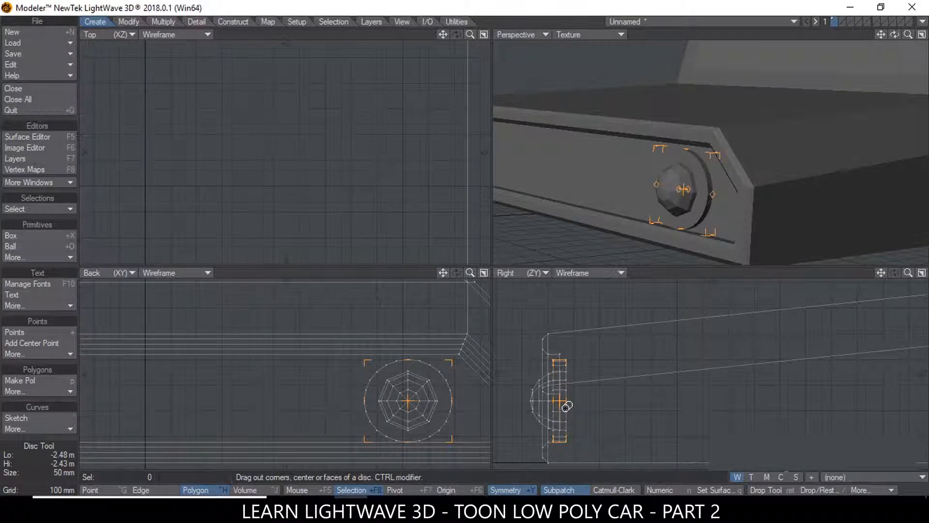
Set the disc's Y radius to 150 mm and its sides to 8, and finish the Disc tool.
{"action": "key", "text": "n"}
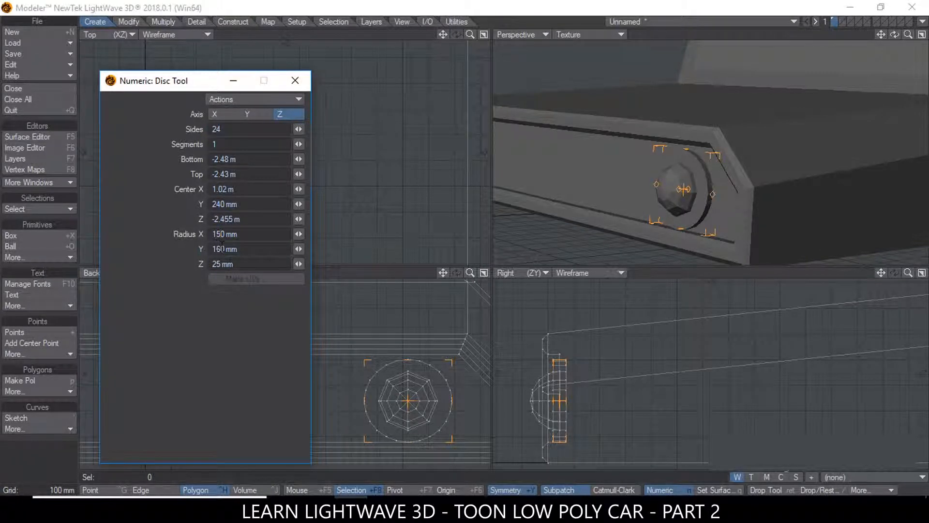
{"action": "left_click", "coordinate": [218, 249]}
{"action": "left_click", "coordinate": [245, 234]}
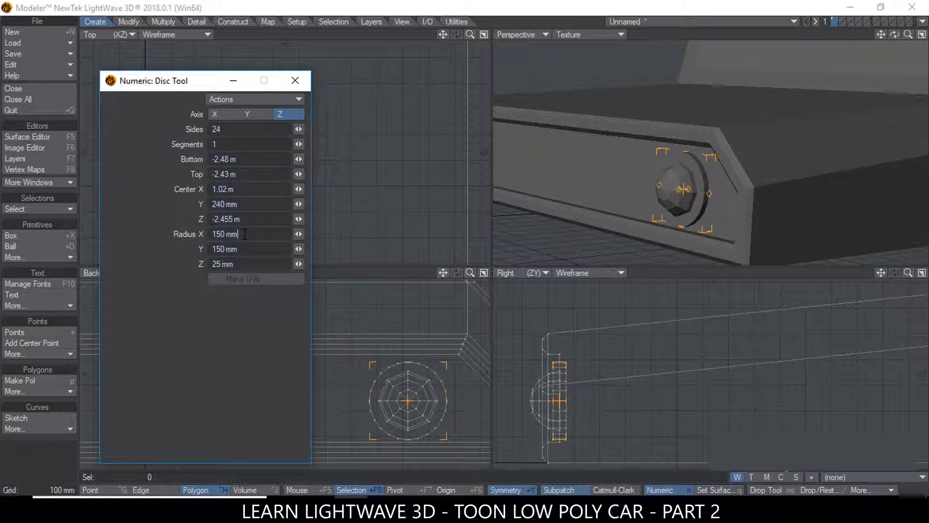
{"action": "type", "text": "8"}
{"action": "left_click", "coordinate": [233, 145]}
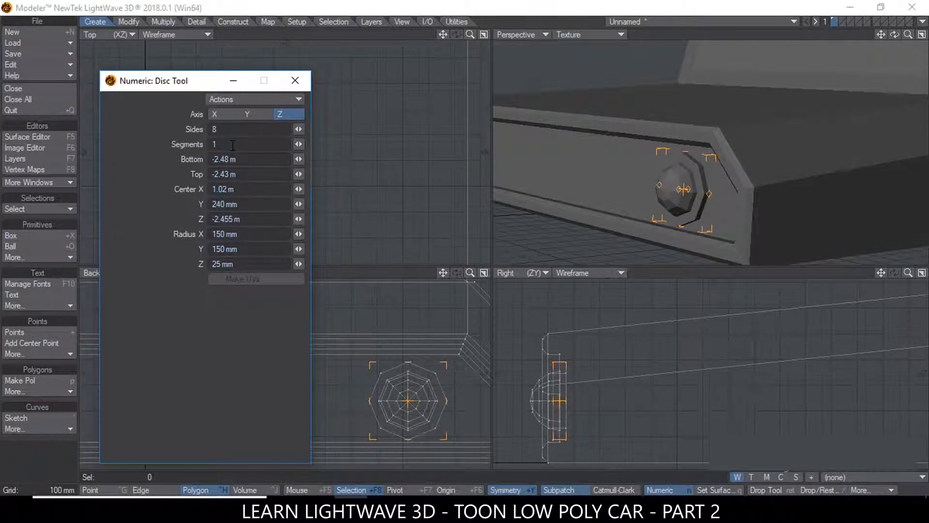
{"action": "left_click", "coordinate": [294, 82]}
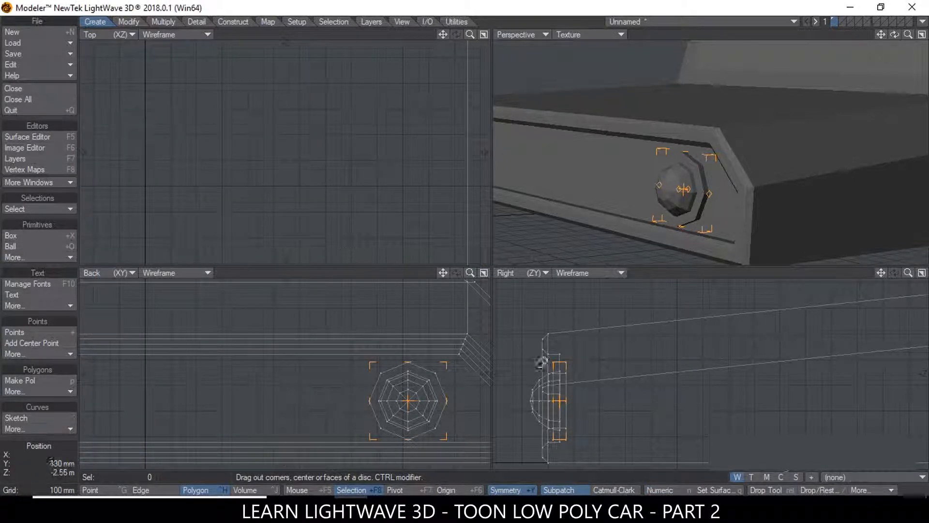
{"action": "key", "text": "space"}
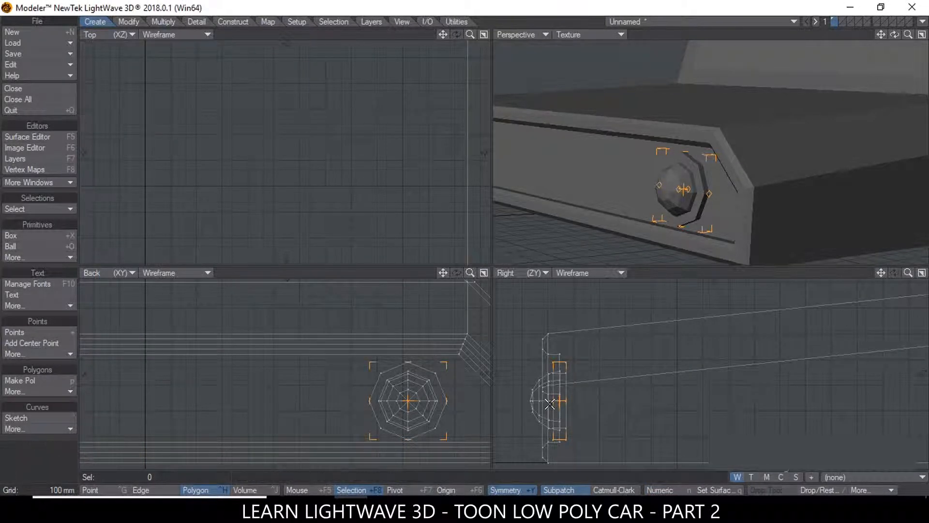
Select the whole disc around the headlight, scale it about its centre to 93% and deselect it.
{"action": "left_click", "coordinate": [699, 170]}
{"action": "key", "text": "]"}
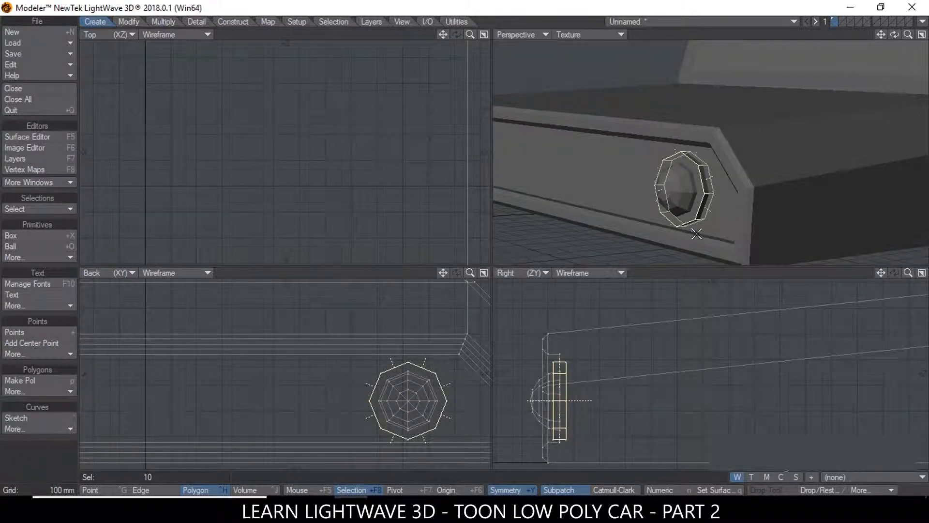
{"action": "key", "text": "shift+h"}
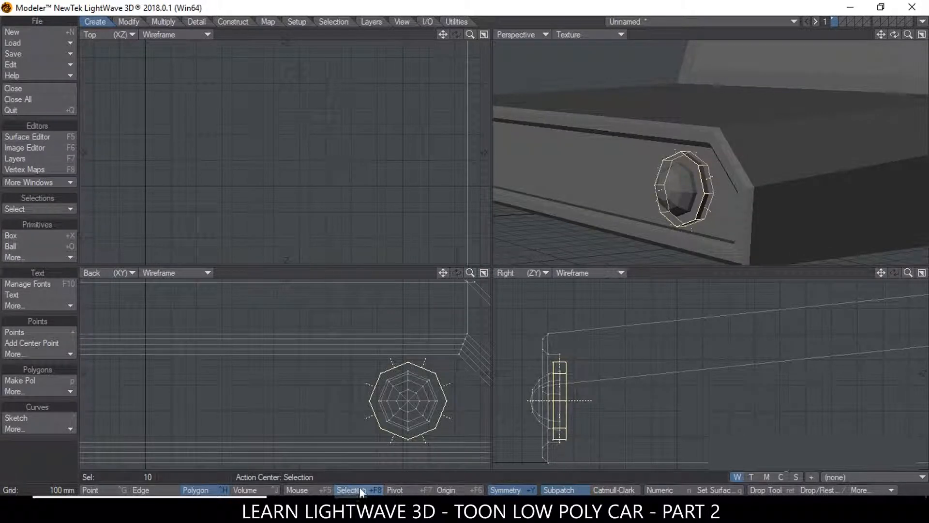
{"action": "left_click_drag", "start_coordinate": [417, 393], "coordinate": [410, 394]}
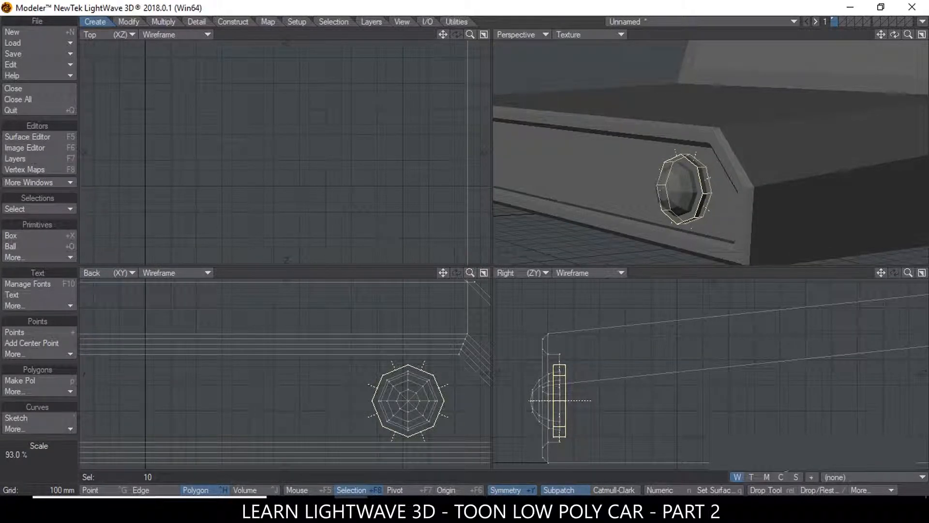
{"action": "key", "text": "Return"}
{"action": "left_click", "coordinate": [149, 477]}
Select the disc's front face and bevel it with no shift and a 5 mm inset.
{"action": "left_click_drag", "start_coordinate": [694, 187], "coordinate": [812, 166], "text": "ctrl+alt"}
{"action": "left_click", "coordinate": [714, 150]}
{"action": "left_click_drag", "start_coordinate": [882, 35], "coordinate": [762, 27]}
{"action": "key", "text": "shift+h"}
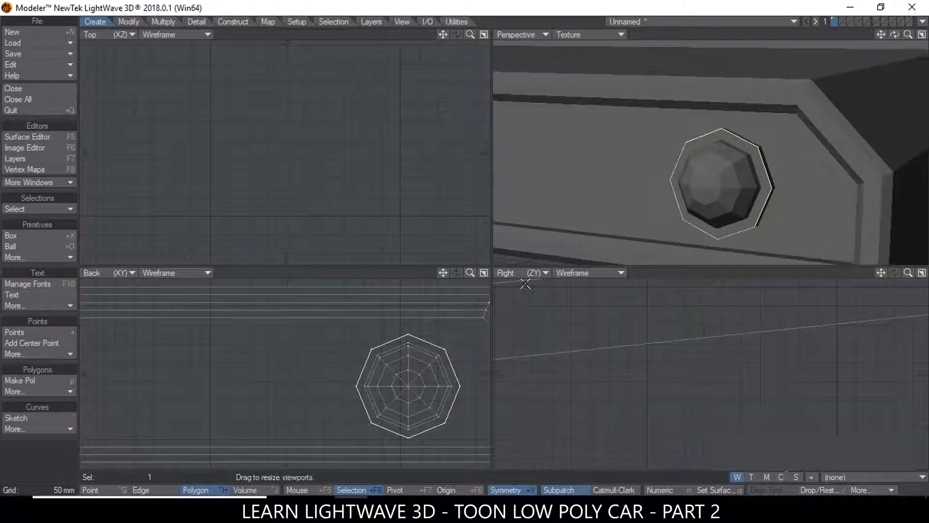
{"action": "key", "text": "b"}
{"action": "left_click_drag", "start_coordinate": [444, 273], "coordinate": [307, 283]}
{"action": "key", "text": "Return"}
{"action": "scroll", "coordinate": [291, 355], "scroll_direction": "up", "scroll_amount": 2}
{"action": "key", "text": "b"}
{"action": "left_click_drag", "start_coordinate": [280, 355], "coordinate": [277, 356]}
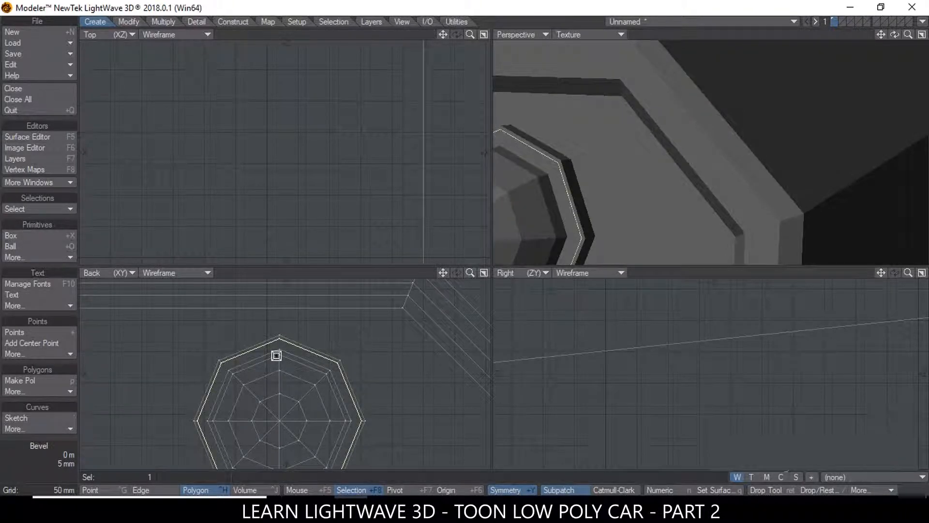
{"action": "key", "text": "Return"}
Bevel the disc's front face again with a 5 mm shift and a 5 mm inset, and deselect it.
{"action": "left_click_drag", "start_coordinate": [881, 273], "coordinate": [771, 386]}
{"action": "key", "text": "b"}
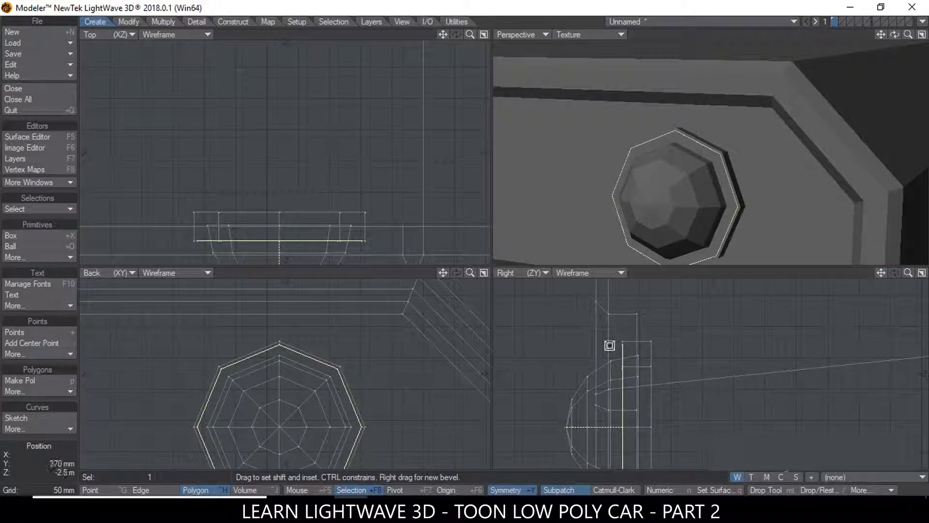
{"action": "left_click", "coordinate": [637, 356]}
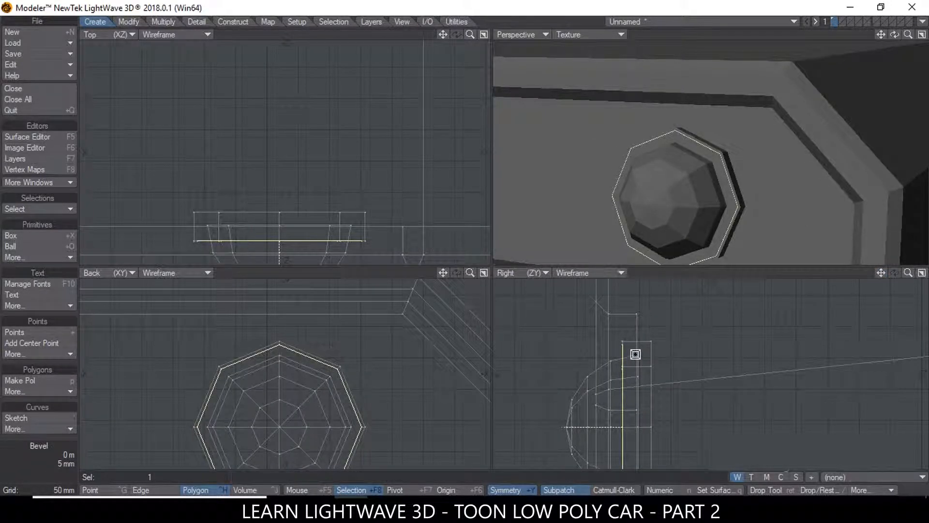
{"action": "left_click_drag", "start_coordinate": [636, 354], "coordinate": [636, 354]}
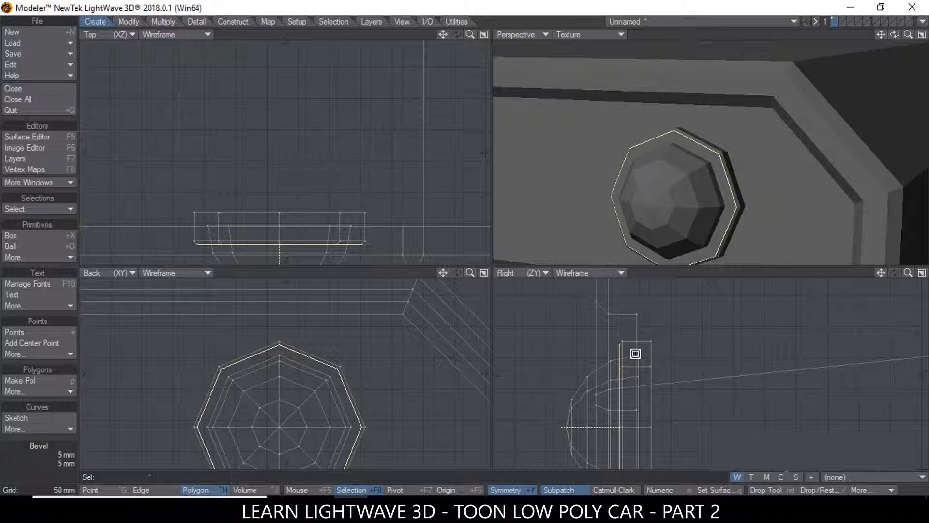
{"action": "left_click_drag", "start_coordinate": [739, 137], "coordinate": [708, 167], "text": "ctrl+alt"}
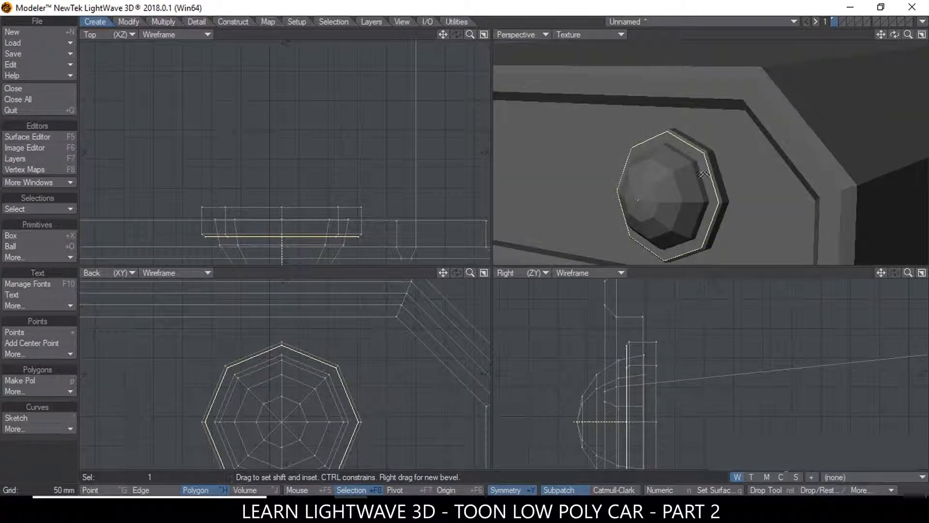
{"action": "key", "text": "space"}
{"action": "left_click", "coordinate": [132, 477]}
Select all connected polygons of both the headlight half ball and its surrounding disc.
{"action": "left_click_drag", "start_coordinate": [845, 130], "coordinate": [718, 153], "text": "ctrl+alt"}
{"action": "left_click_drag", "start_coordinate": [794, 145], "coordinate": [832, 144], "text": "ctrl+alt"}
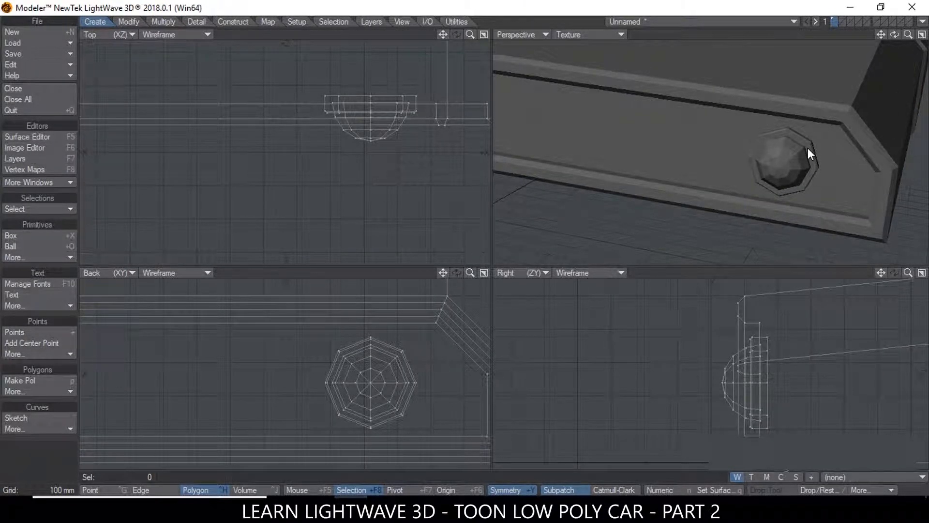
{"action": "key", "text": "s"}
{"action": "left_click", "coordinate": [417, 320]}
{"action": "left_click", "coordinate": [792, 145]}
{"action": "left_click", "coordinate": [792, 138]}
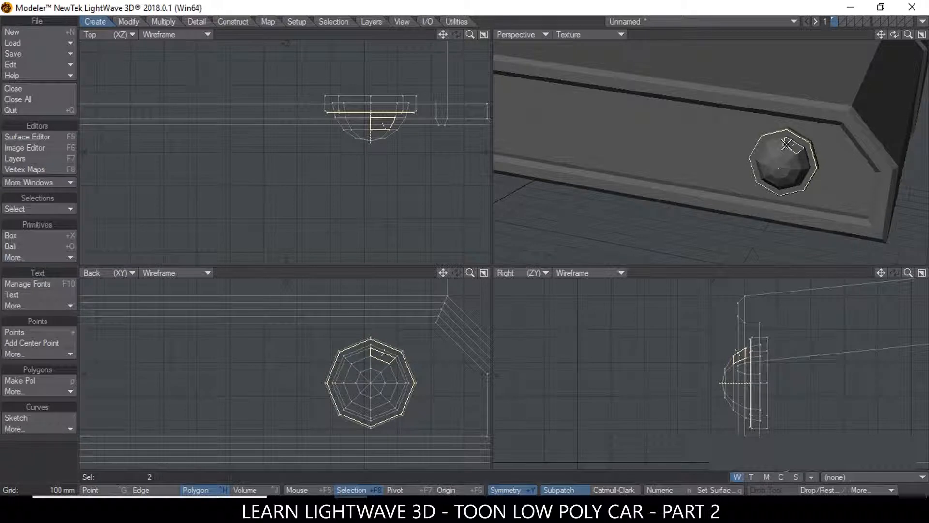
{"action": "key", "text": "]"}
{"action": "key", "text": "a"}
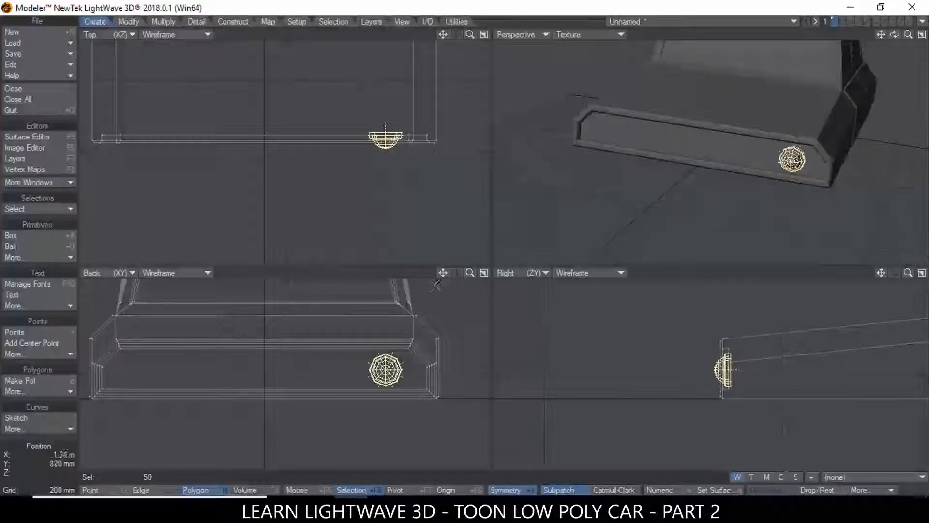
Start the Mirror tool on the selected headlight and surround, with the car's front centred in view.
{"action": "key", "text": "g"}
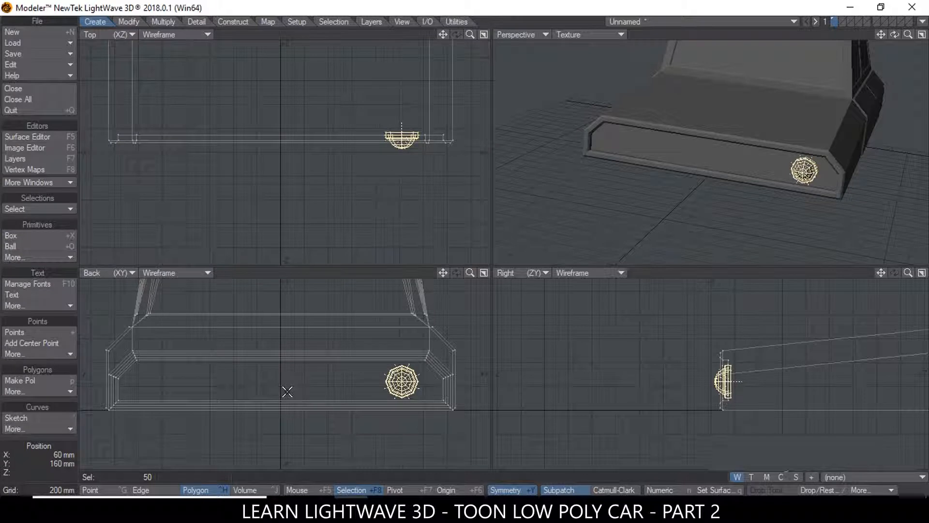
{"action": "key", "text": "shift+v"}
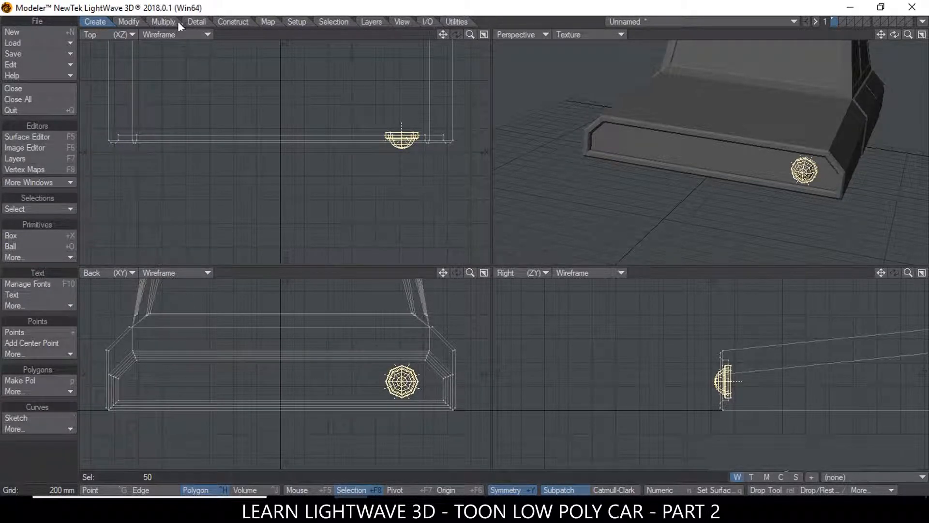
{"action": "left_click", "coordinate": [146, 23]}
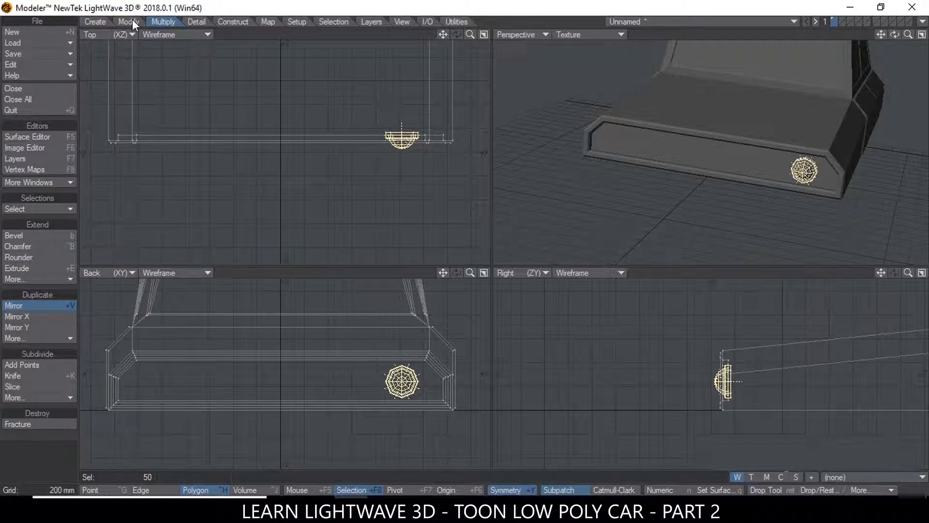
{"action": "left_click", "coordinate": [43, 397]}
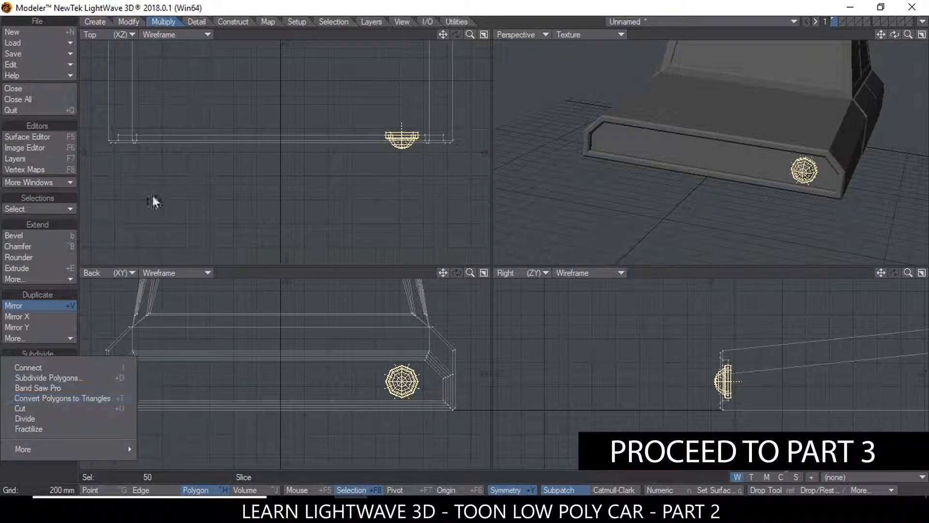
{"action": "left_click", "coordinate": [180, 8]}
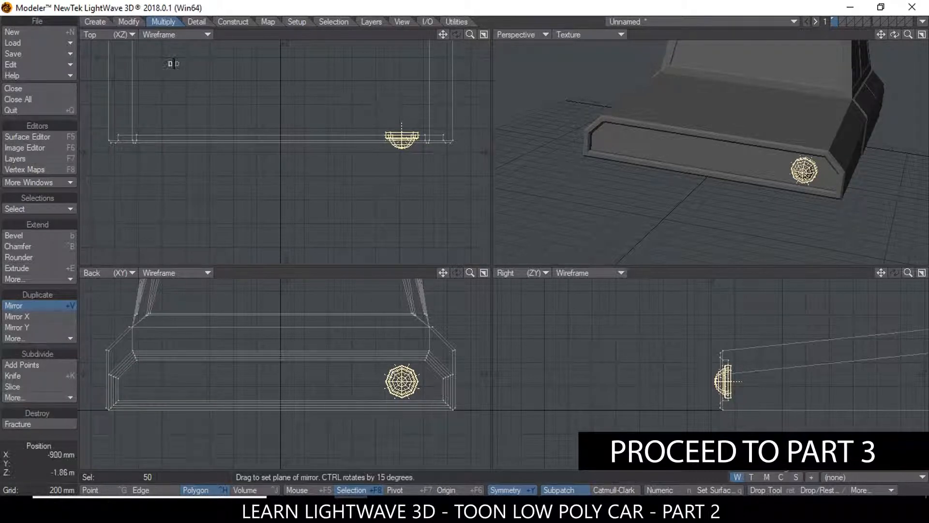